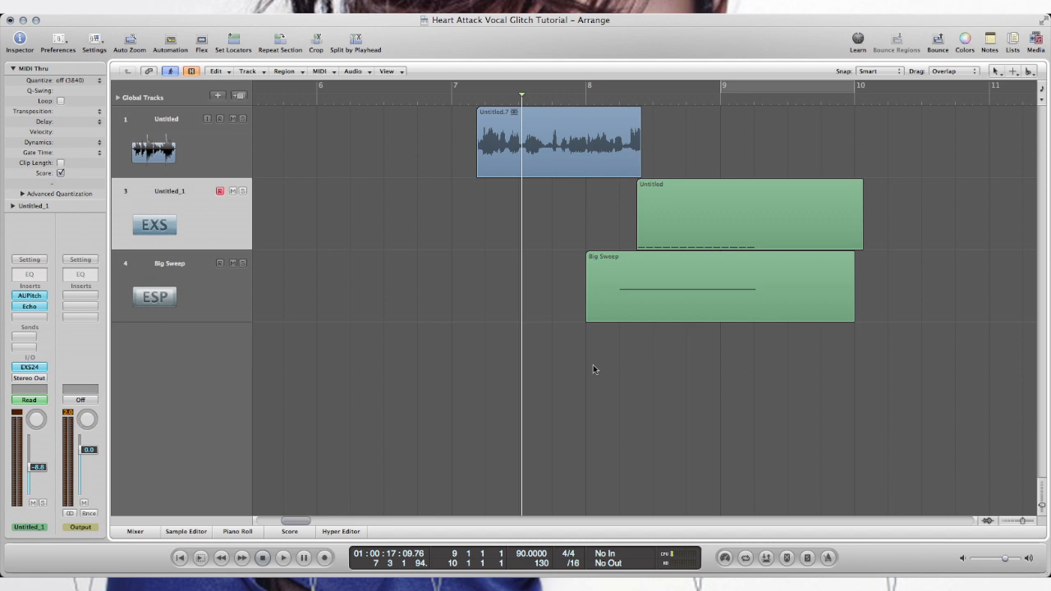
Play the arrangement from the start of the audio vocal region, and again from the start of the Untitled_1 MIDI region
{"action": "scroll", "coordinate": [593, 366], "scroll_direction": "left", "scroll_amount": 5}
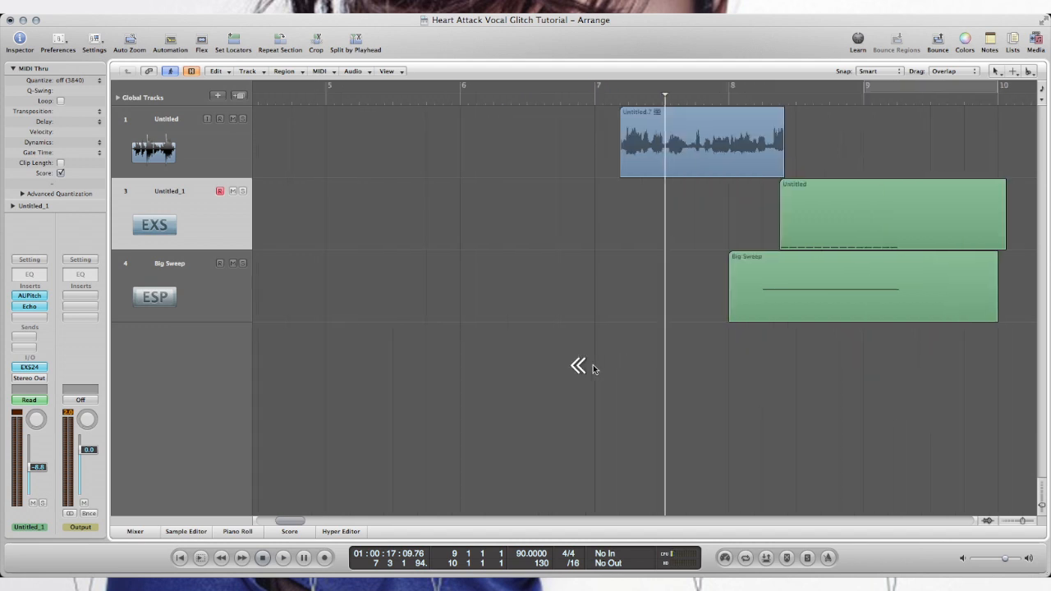
{"action": "scroll", "coordinate": [817, 359], "scroll_direction": "right", "scroll_amount": 3}
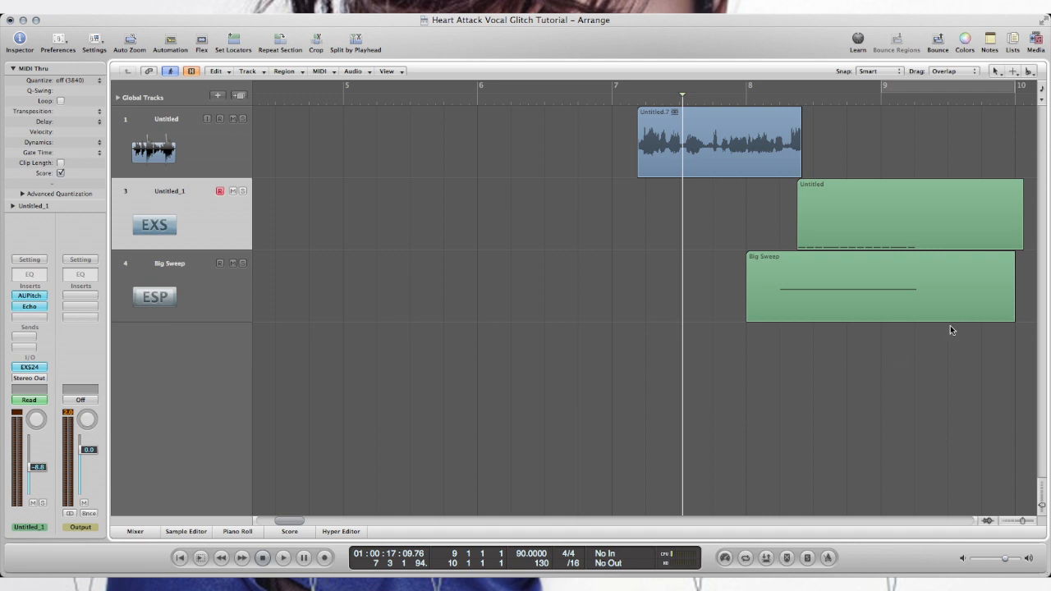
{"action": "scroll", "coordinate": [809, 253], "scroll_direction": "right", "scroll_amount": 1}
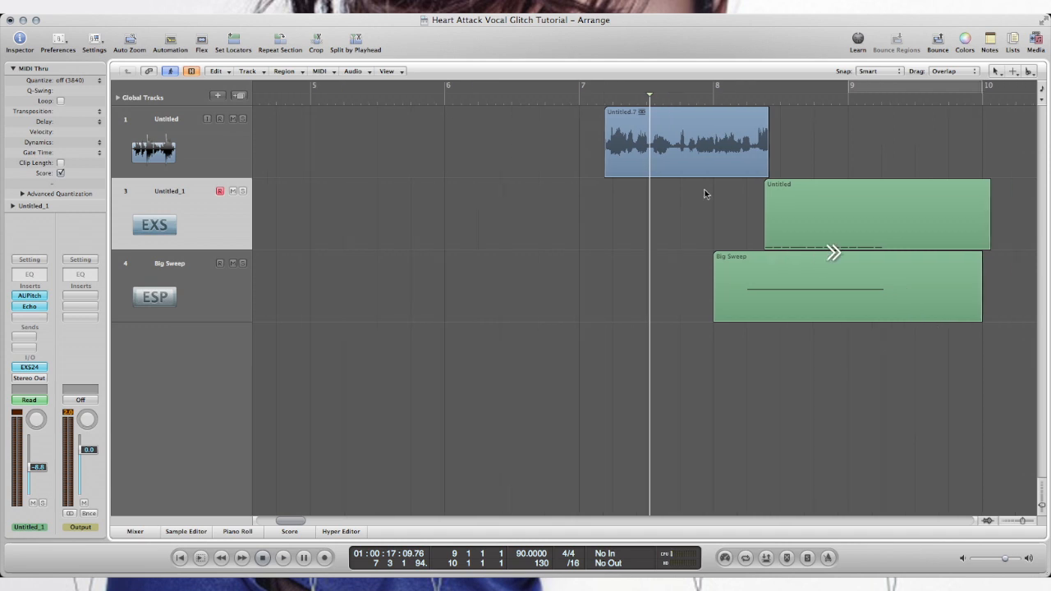
{"action": "left_click", "coordinate": [605, 99]}
{"action": "key", "text": "space"}
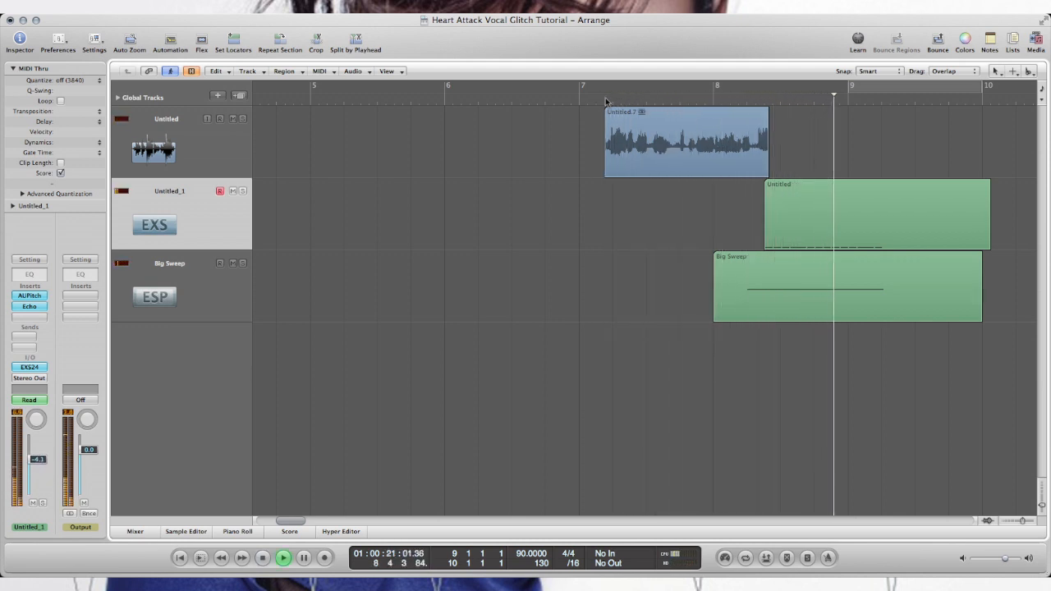
{"action": "key", "text": "space"}
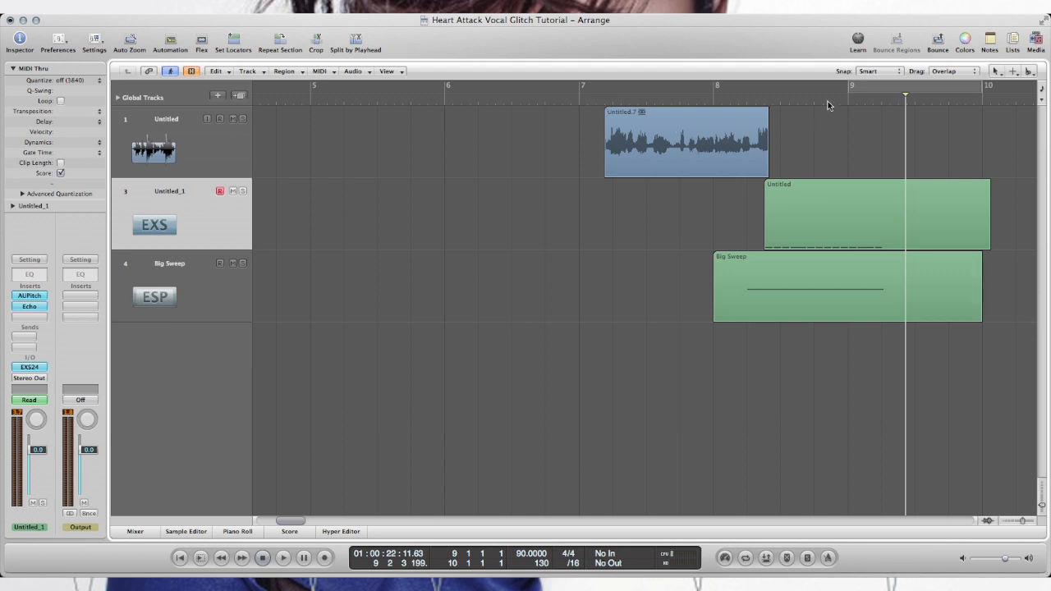
{"action": "left_click", "coordinate": [764, 100]}
{"action": "key", "text": "space"}
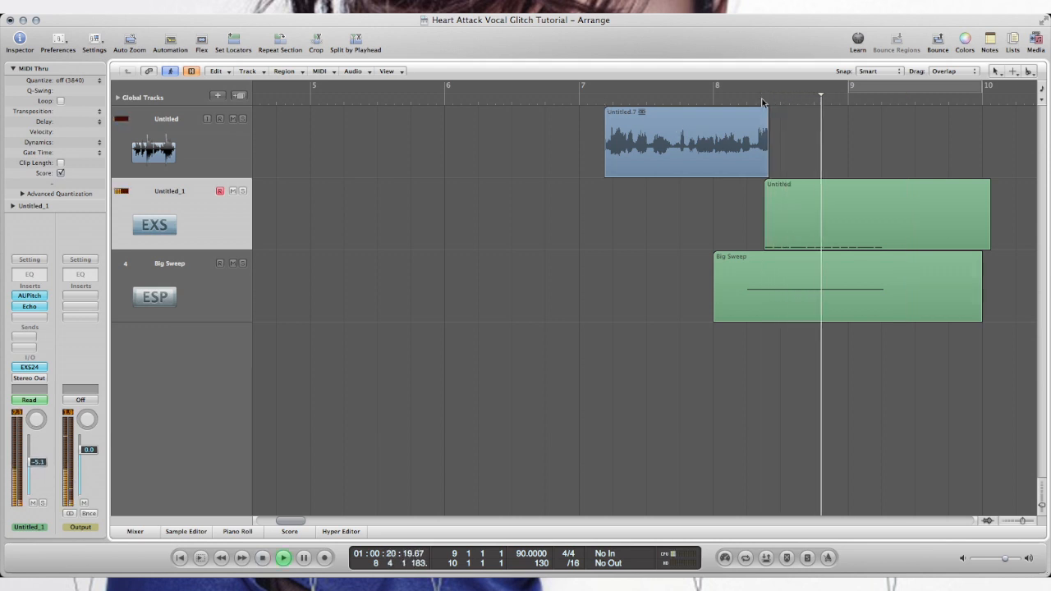
{"action": "key", "text": "space"}
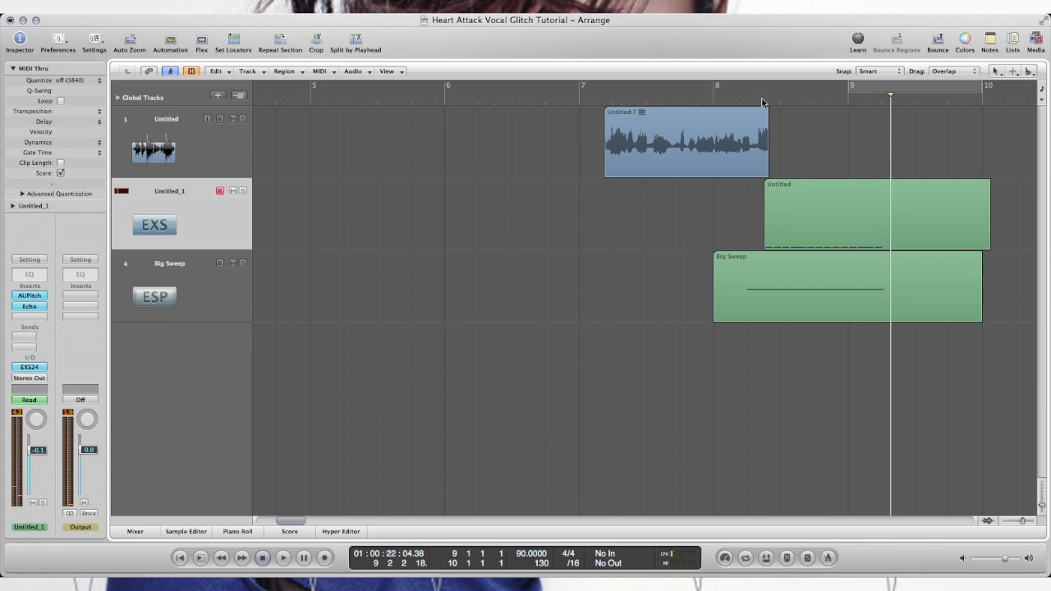
Reveal the hidden tracks, mute track 1 and flag it for hiding, and unmute and unflag the Audio 2 track
{"action": "key", "text": "h"}
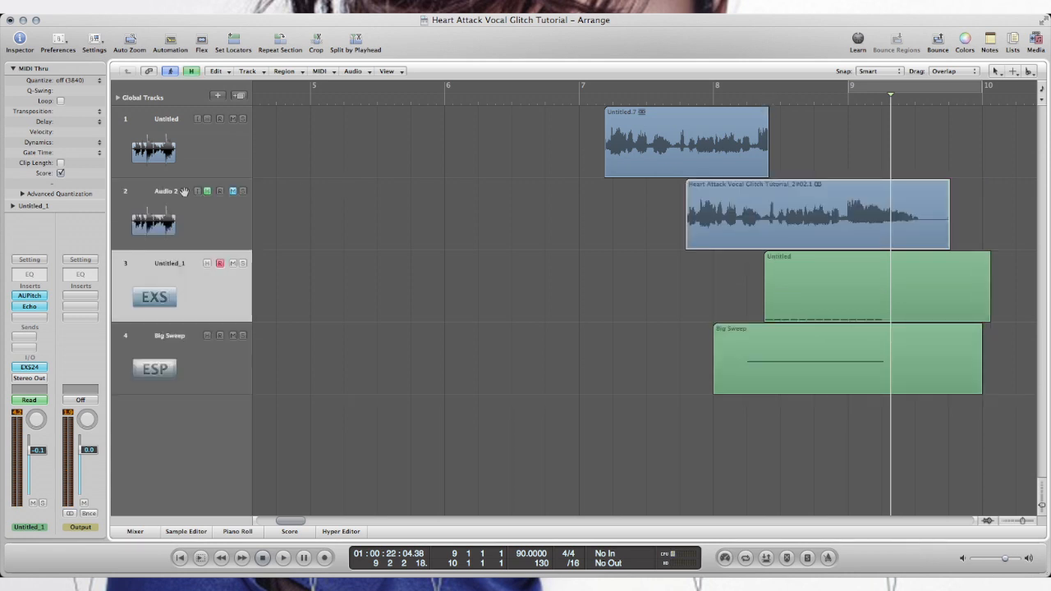
{"action": "left_click", "coordinate": [233, 119]}
{"action": "left_click", "coordinate": [207, 119]}
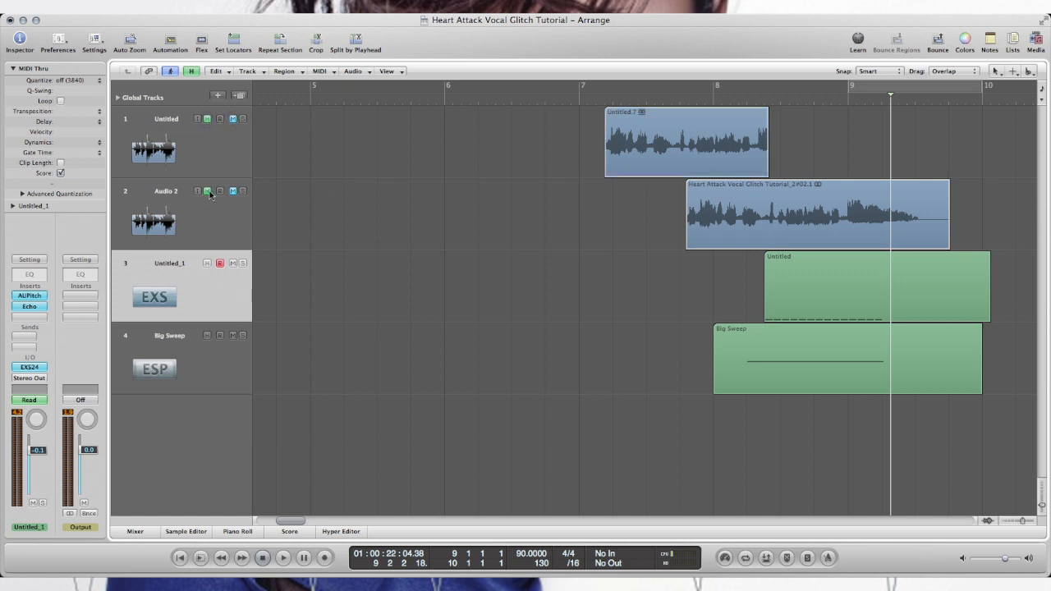
{"action": "left_click", "coordinate": [208, 191]}
{"action": "left_click", "coordinate": [232, 191]}
Mute the Untitled_1 and Big Sweep tracks and hide all flagged tracks so only Audio 2 is shown
{"action": "left_click", "coordinate": [232, 263]}
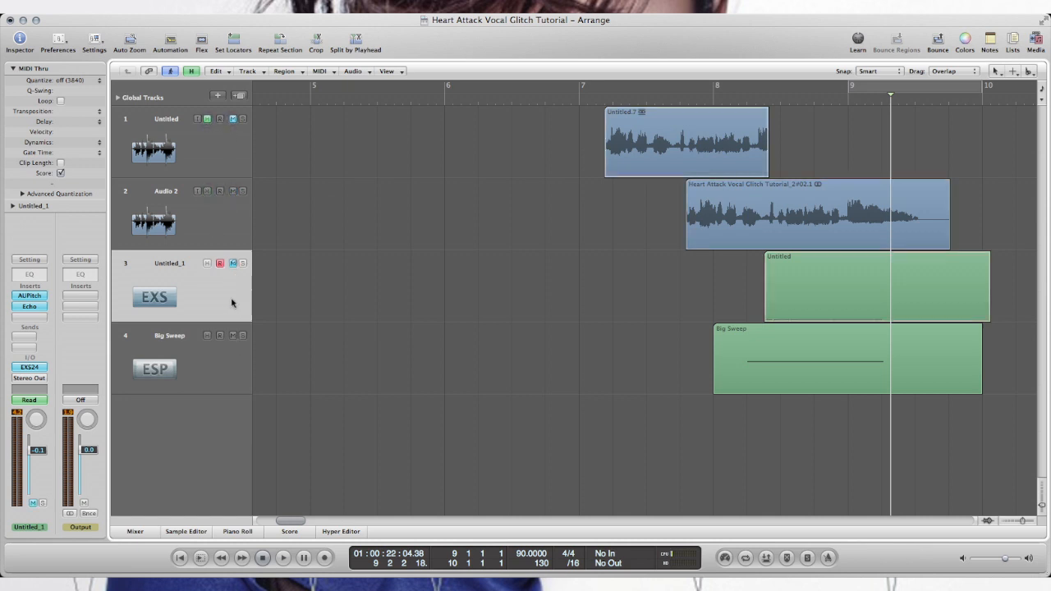
{"action": "left_click", "coordinate": [232, 335]}
{"action": "left_click", "coordinate": [207, 335]}
{"action": "left_click", "coordinate": [209, 263]}
{"action": "key", "text": "h"}
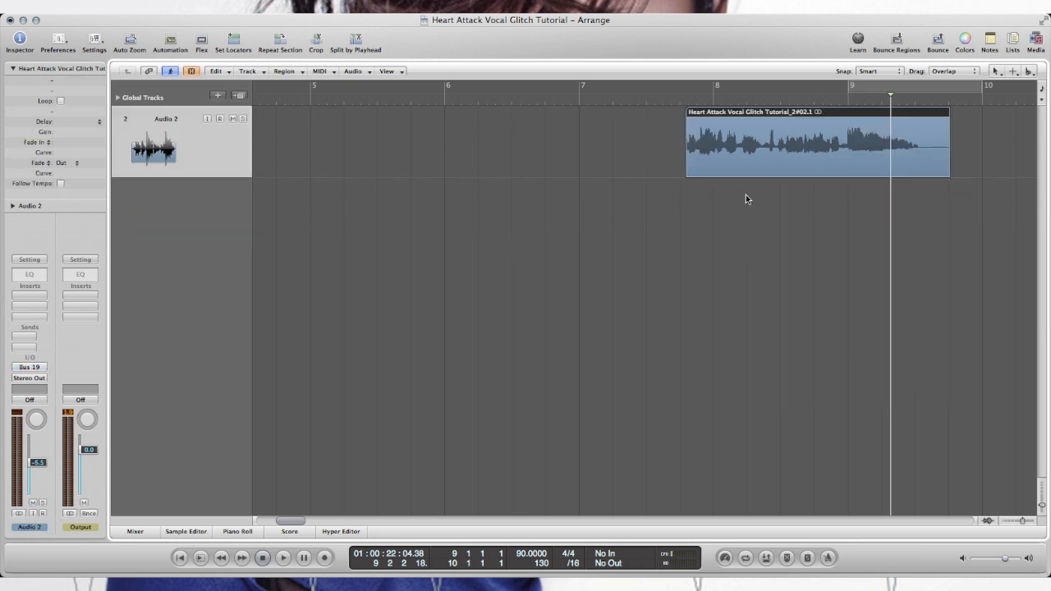
Play the Audio 2 vocal region from its beginning
{"action": "left_click", "coordinate": [685, 100]}
{"action": "key", "text": "space"}
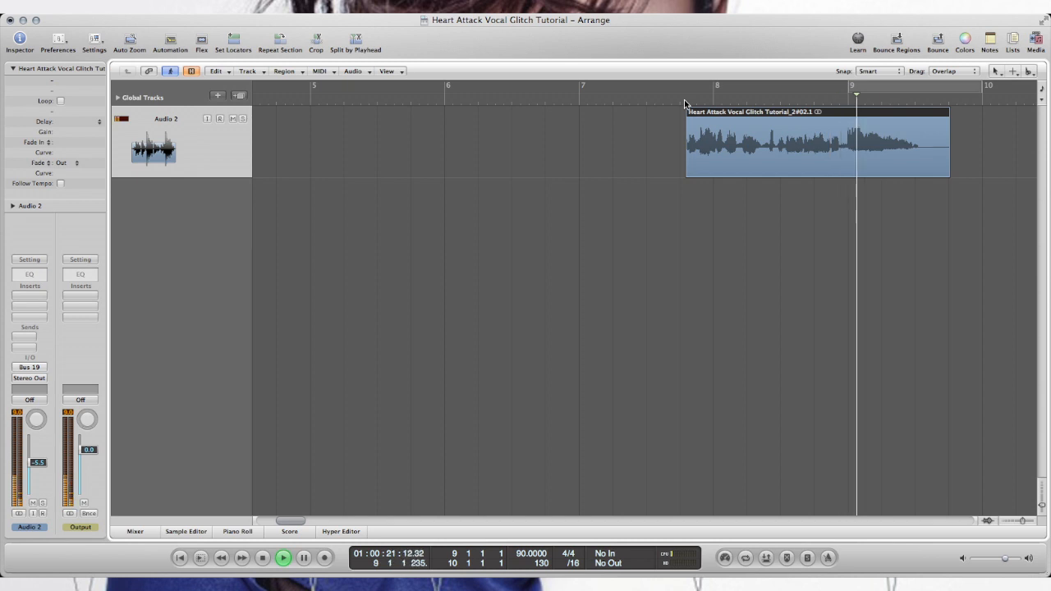
{"action": "key", "text": "space"}
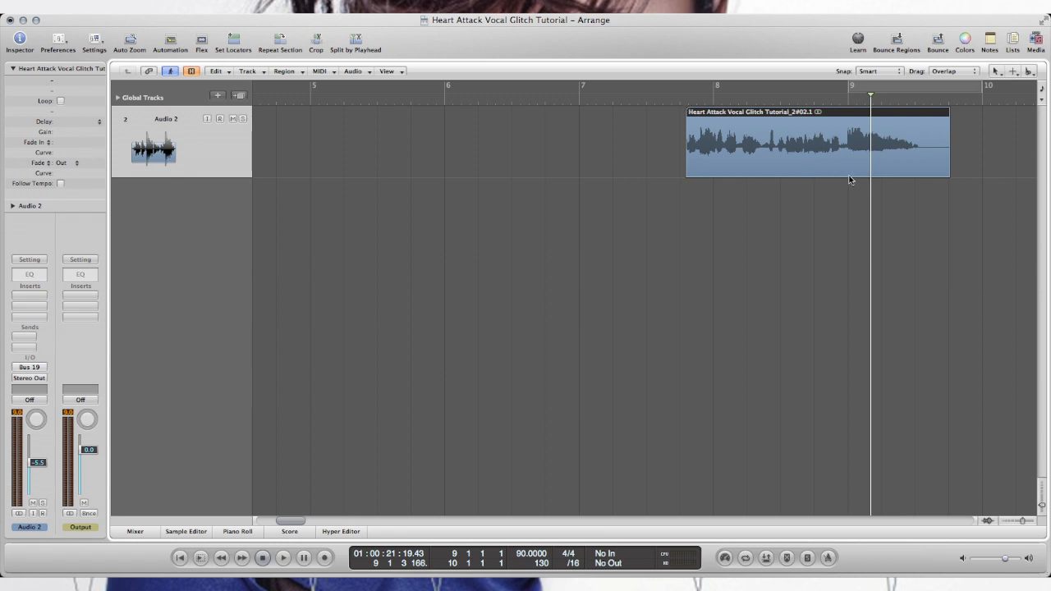
Examine the Audio 2 waveform around bar 9 up close, playing the lead-in twice to locate the syllable to sample
{"action": "scroll", "coordinate": [845, 183], "scroll_direction": "down", "scroll_amount": 3}
{"action": "scroll", "coordinate": [845, 182], "scroll_direction": "right", "scroll_amount": 5}
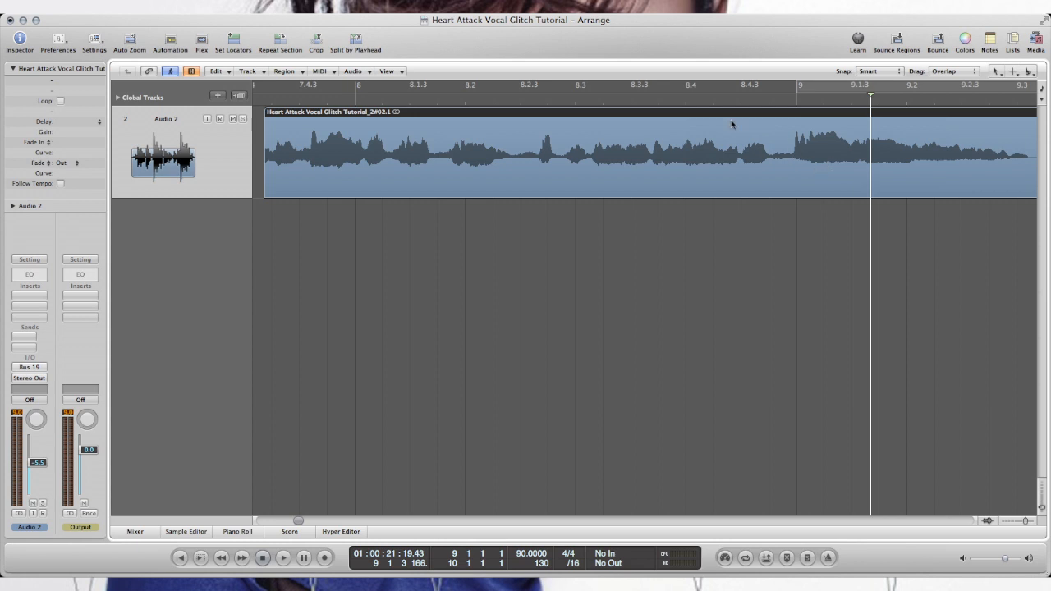
{"action": "double_click", "coordinate": [678, 99]}
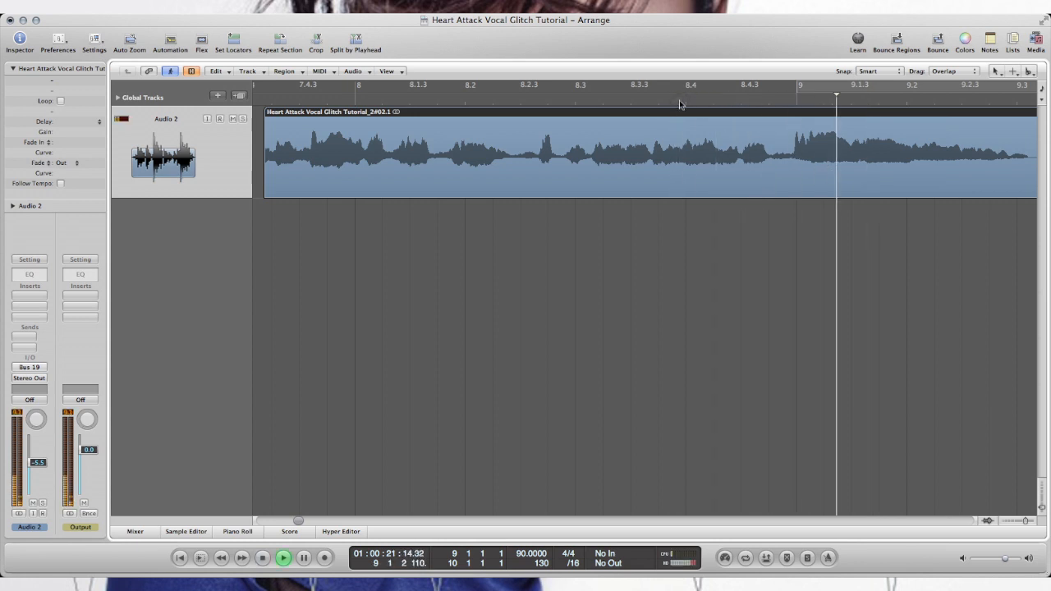
{"action": "key", "text": "space"}
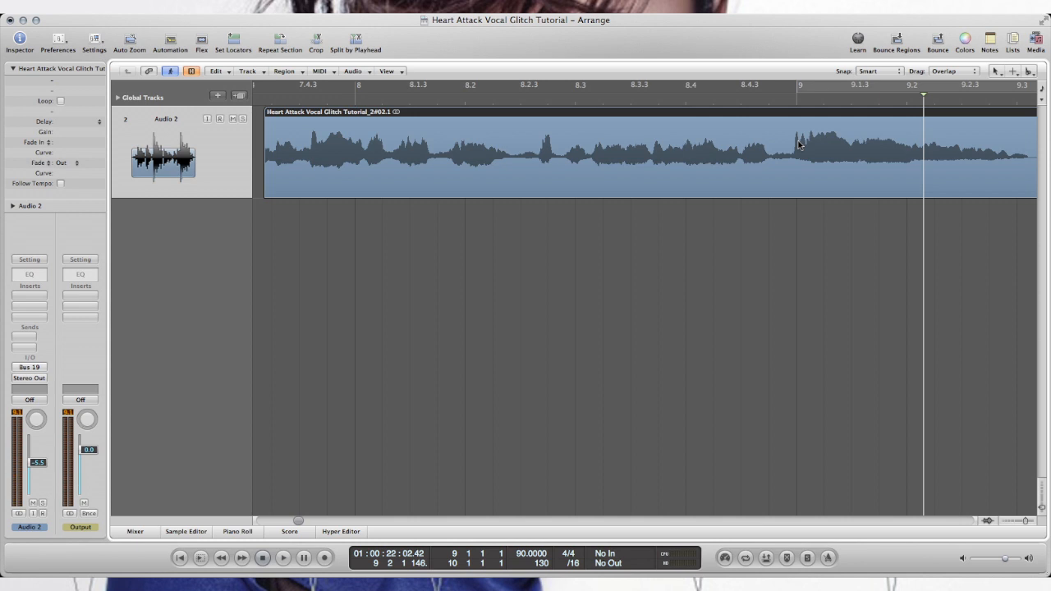
{"action": "scroll", "coordinate": [778, 184], "scroll_direction": "down", "scroll_amount": 4}
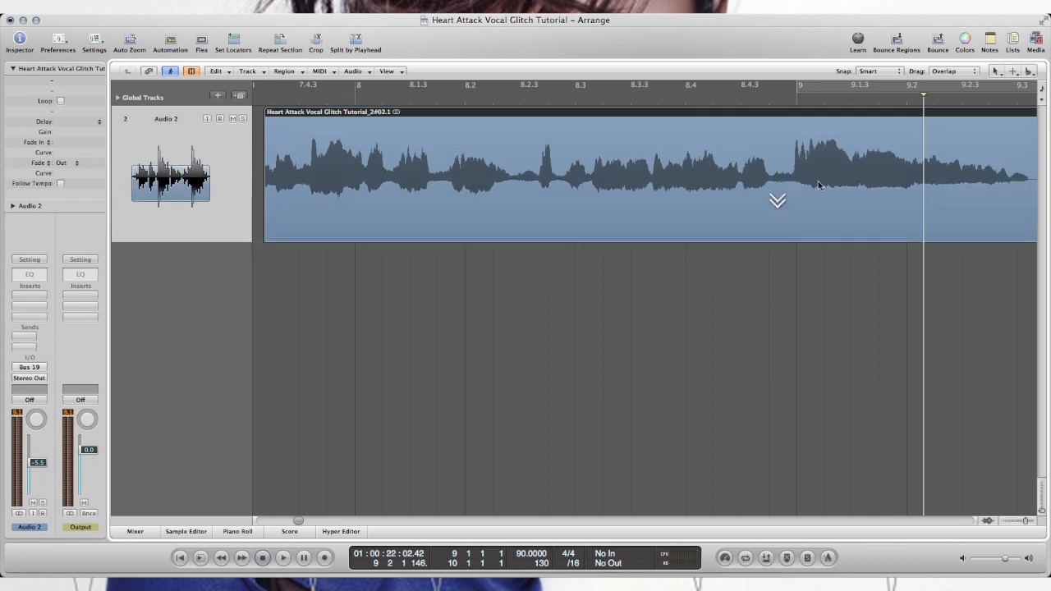
{"action": "scroll", "coordinate": [821, 182], "scroll_direction": "right", "scroll_amount": 2}
{"action": "scroll", "coordinate": [722, 114], "scroll_direction": "left", "scroll_amount": 2}
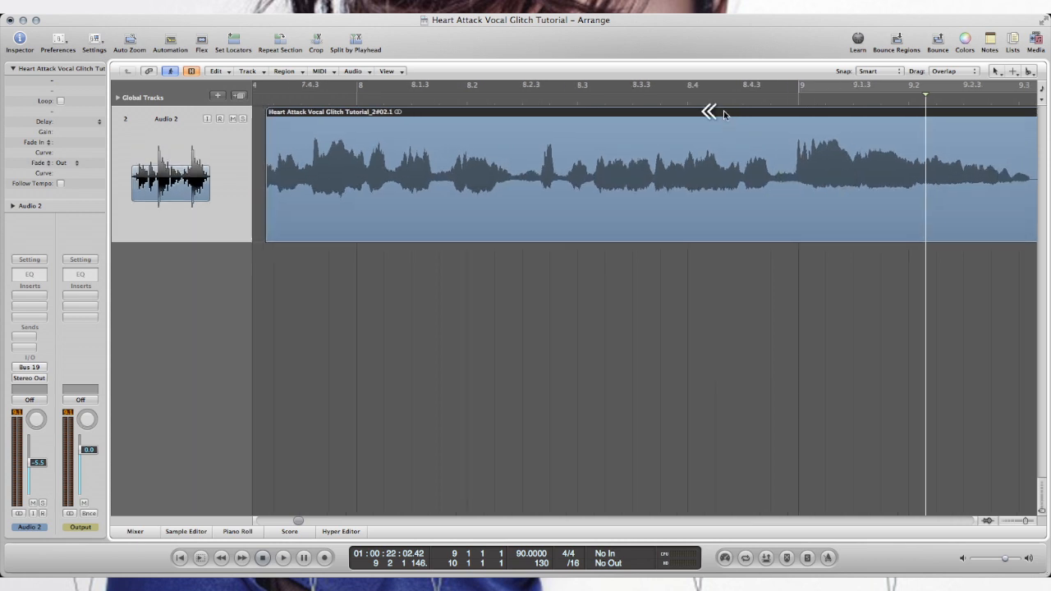
{"action": "scroll", "coordinate": [726, 115], "scroll_direction": "right", "scroll_amount": 3}
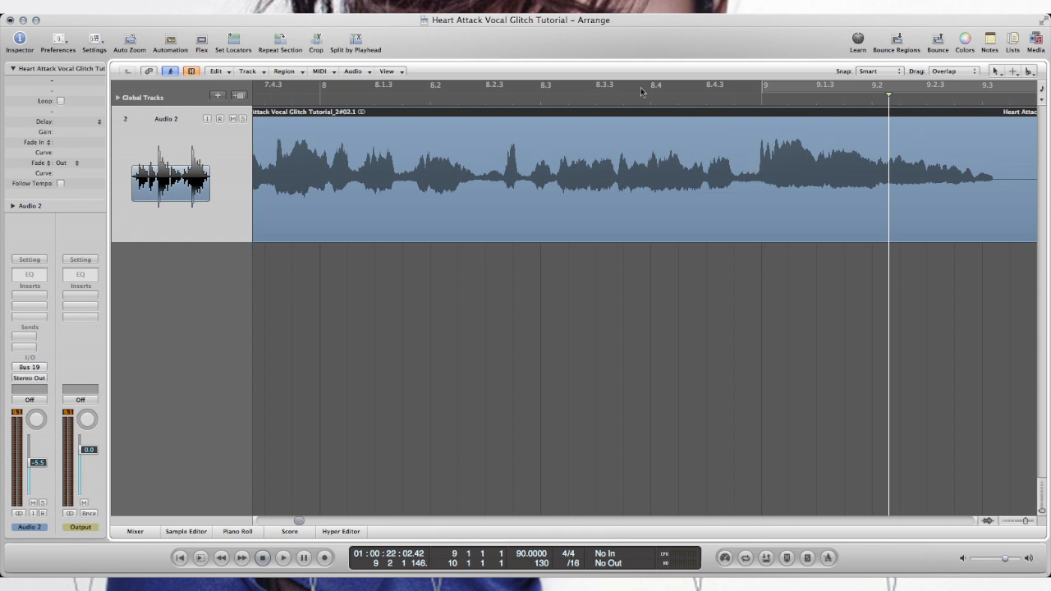
{"action": "double_click", "coordinate": [588, 103]}
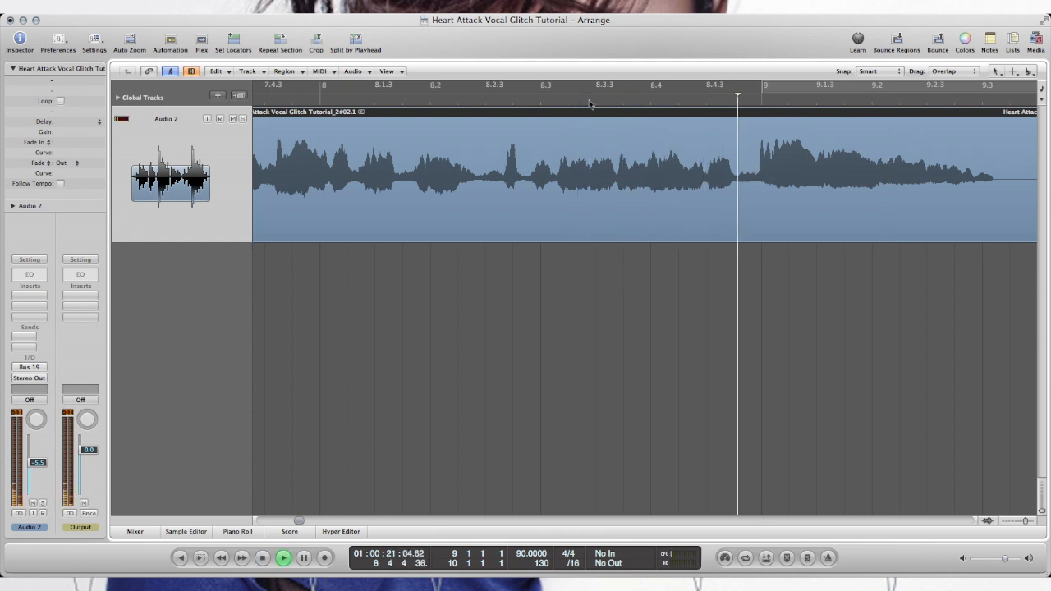
{"action": "key", "text": "space"}
Cut the vocal region with the Scissors tool at bar 9 and again just before 9.1.3, and play back the slice
{"action": "key", "text": "Escape"}
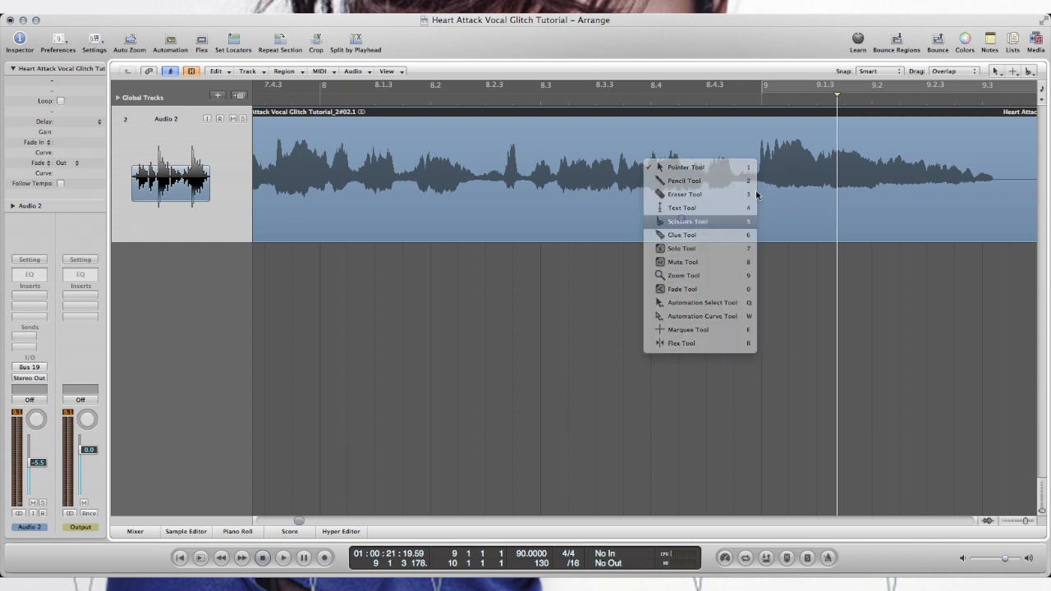
{"action": "left_click", "coordinate": [681, 222]}
{"action": "left_click", "coordinate": [760, 175]}
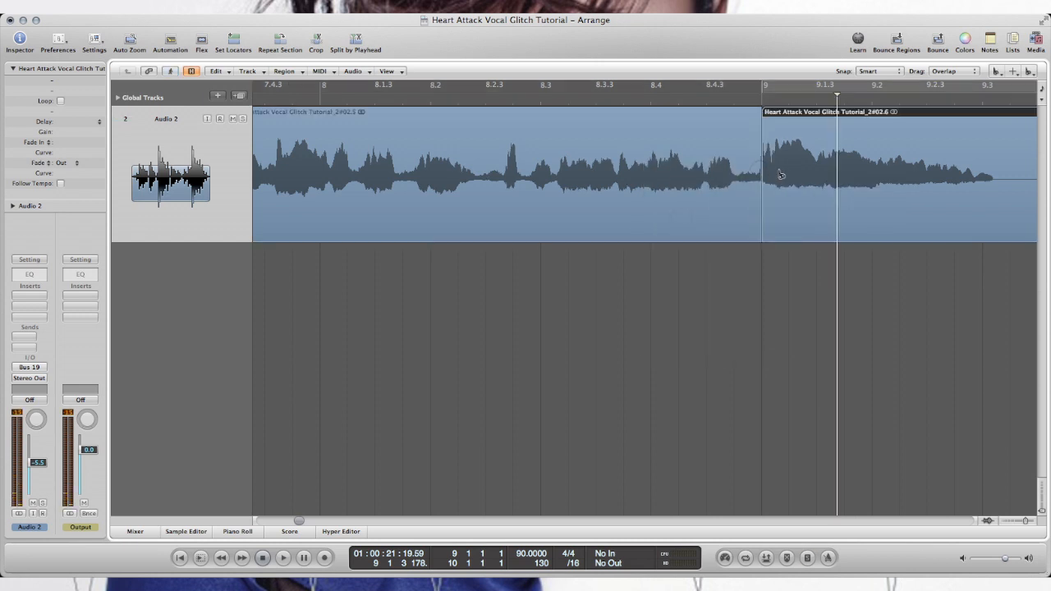
{"action": "left_click", "coordinate": [796, 173]}
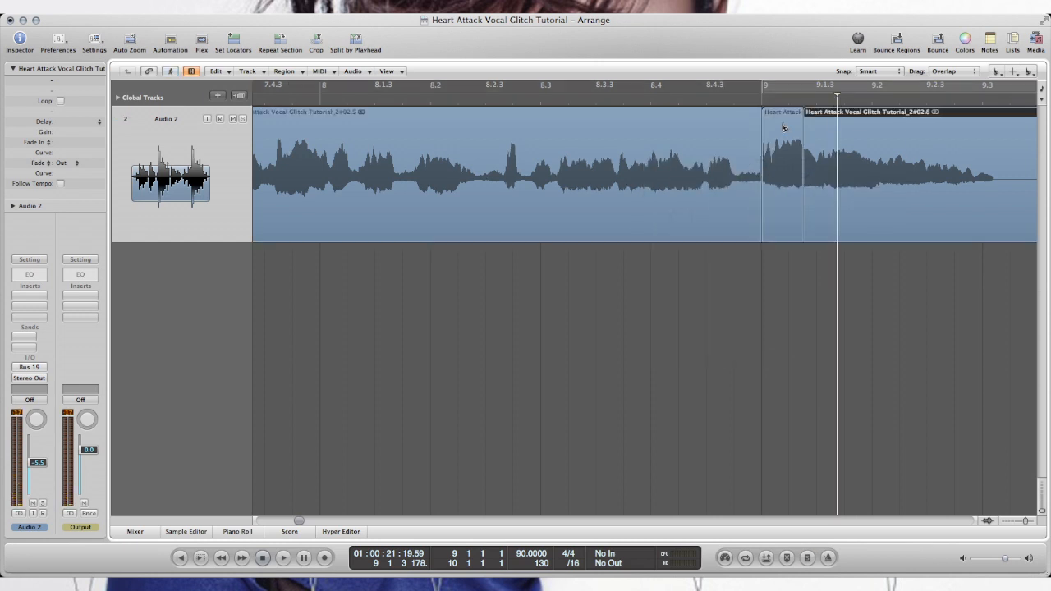
{"action": "double_click", "coordinate": [743, 102]}
{"action": "key", "text": "space"}
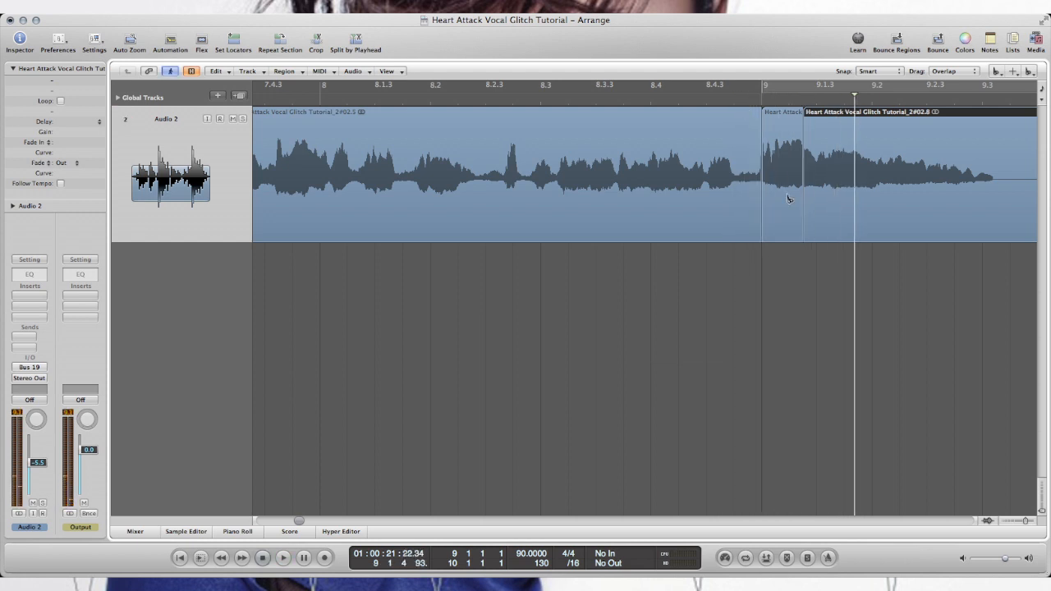
Select the short vocal slice at bar 9 and convert it to a new sampler track with zones created from regions
{"action": "key", "text": "Escape"}
{"action": "left_click", "coordinate": [788, 198]}
{"action": "left_click", "coordinate": [788, 198]}
{"action": "double_click", "coordinate": [788, 198]}
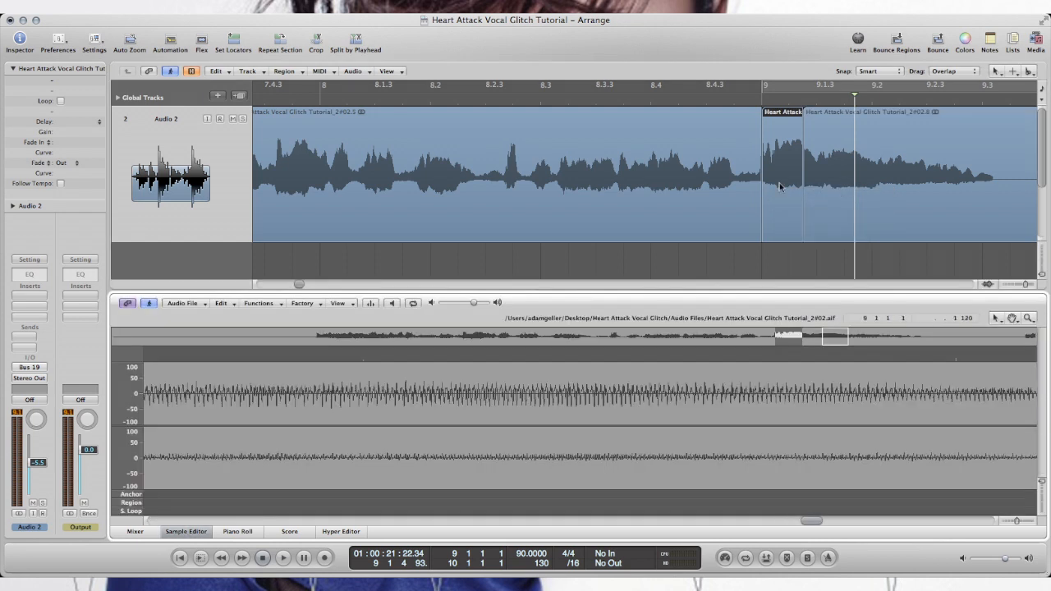
{"action": "right_click", "coordinate": [780, 186]}
{"action": "mouse_move", "coordinate": [829, 307]}
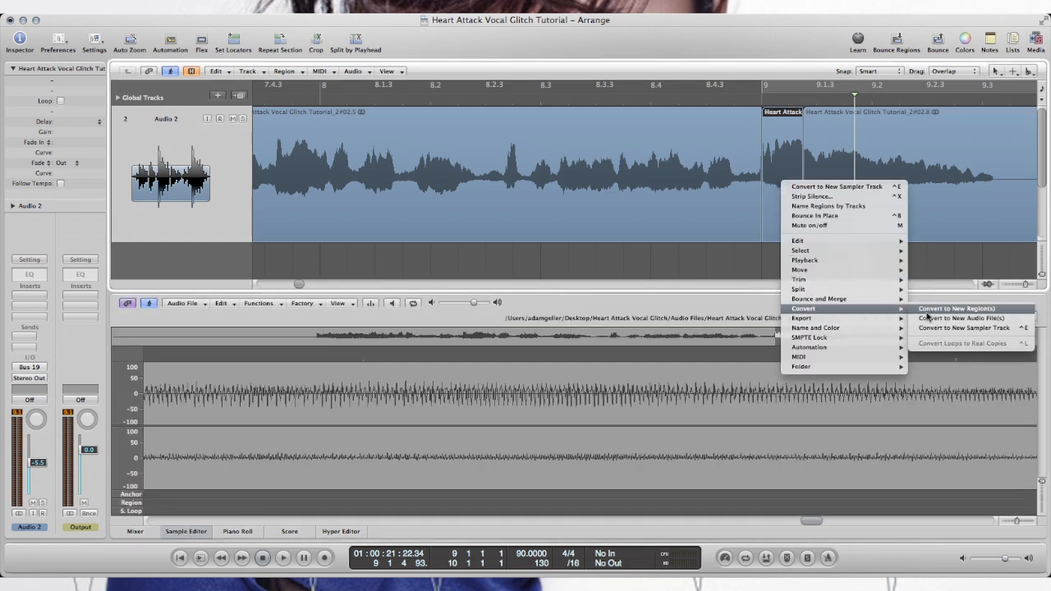
{"action": "left_click", "coordinate": [944, 330]}
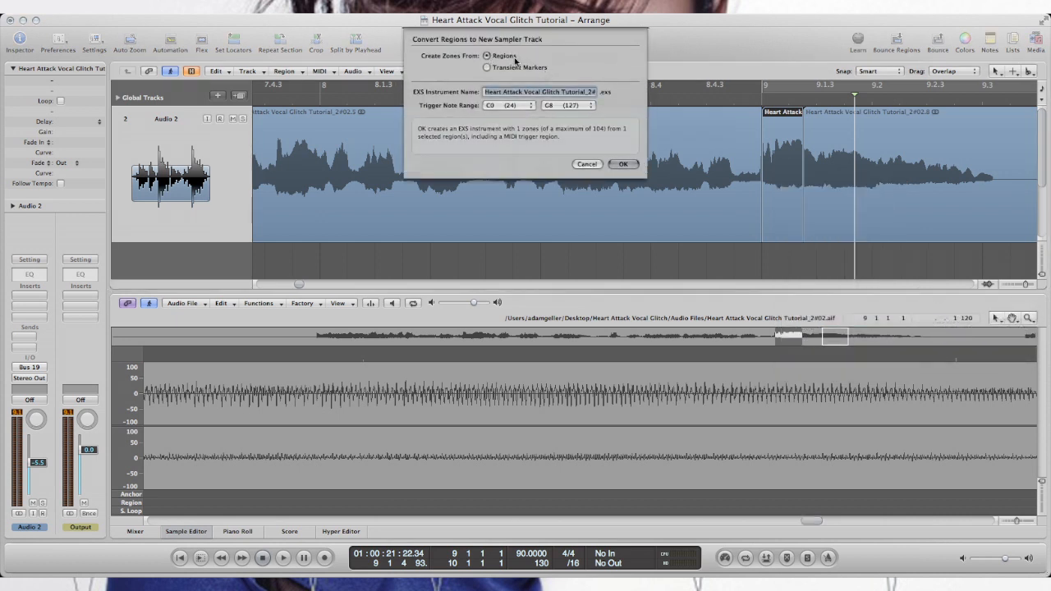
{"action": "left_click", "coordinate": [622, 165]}
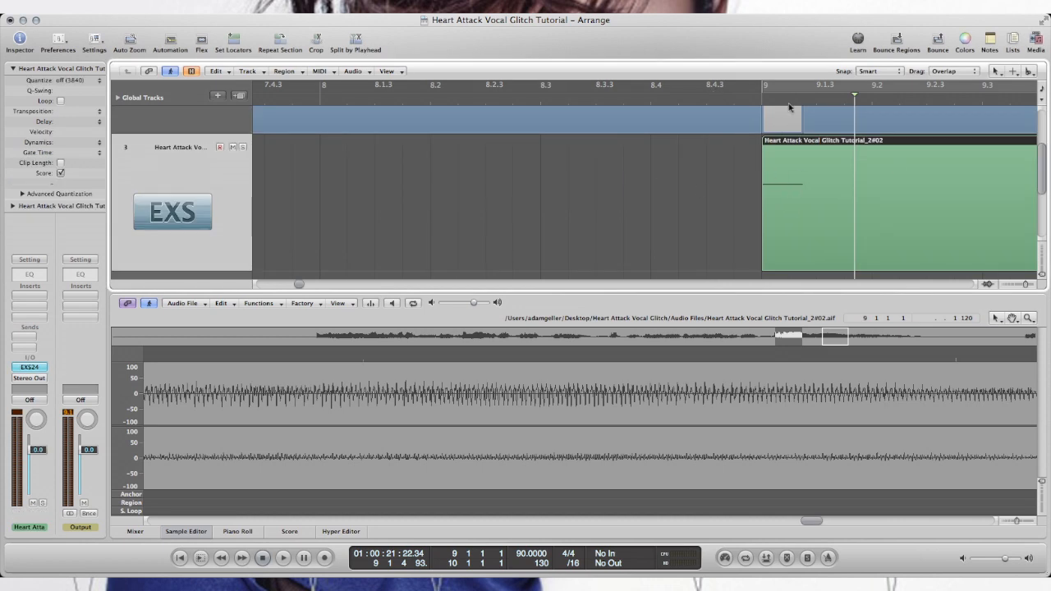
Play the arrangement from around 8.3.3 through the new sampler region to check the sampled slice
{"action": "scroll", "coordinate": [761, 152], "scroll_direction": "up", "scroll_amount": 1}
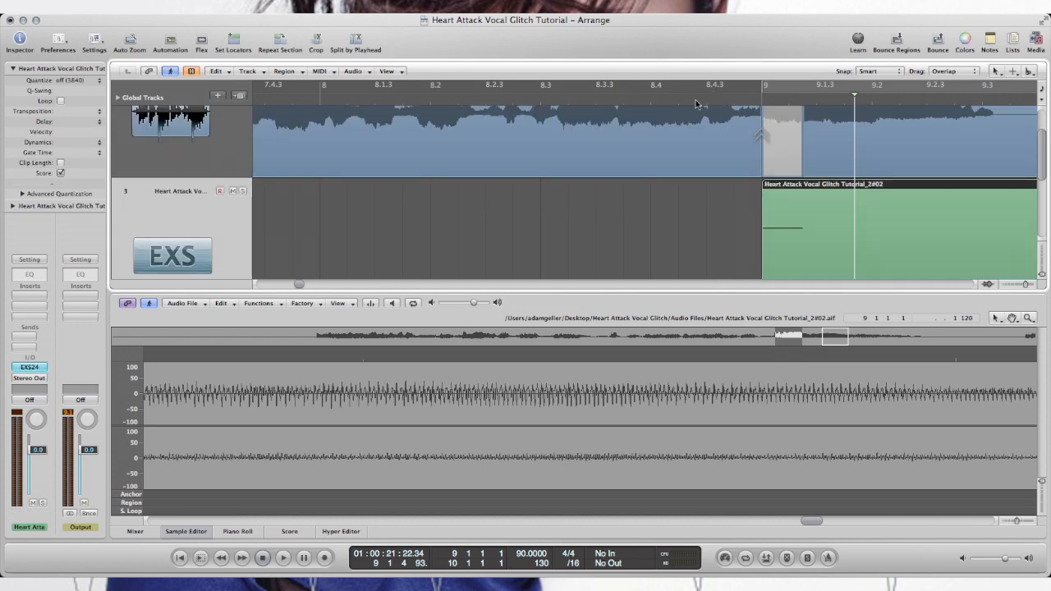
{"action": "left_click", "coordinate": [584, 99]}
{"action": "key", "text": "space"}
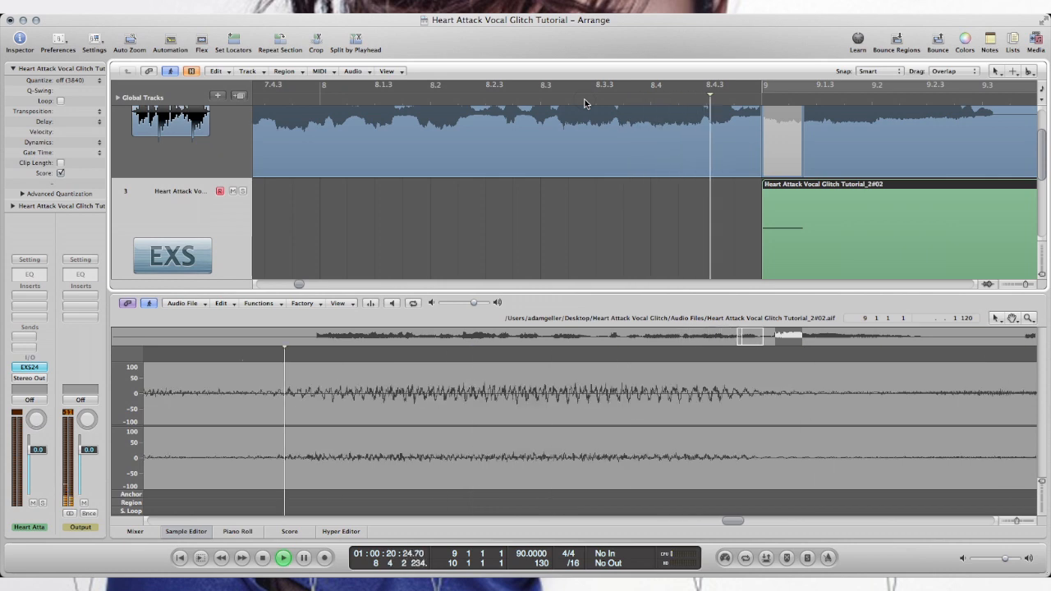
{"action": "key", "text": "space"}
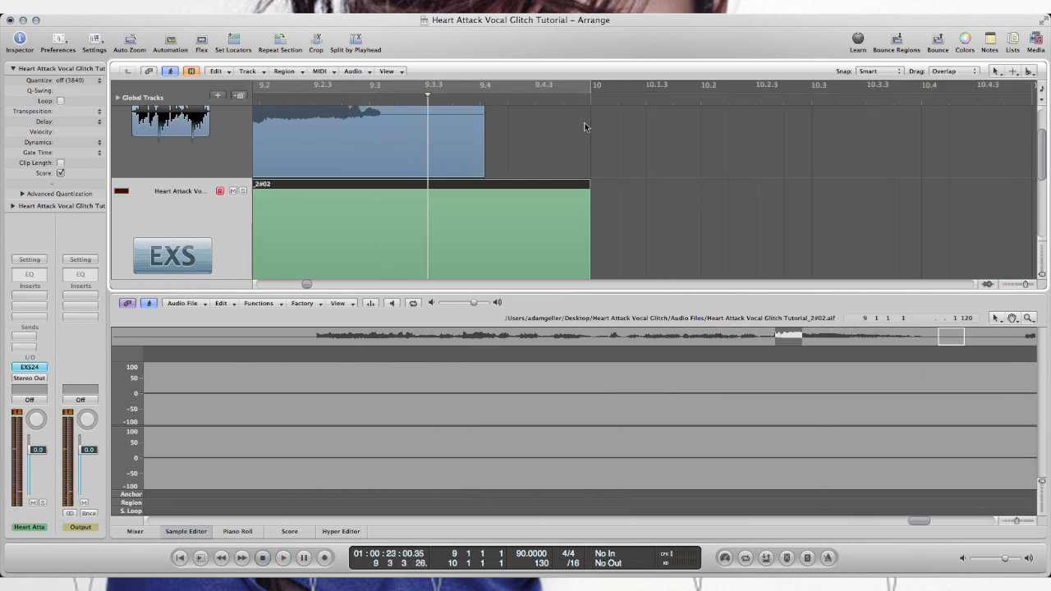
Rename the new EXS sampler track as Vocal FX
{"action": "scroll", "coordinate": [546, 161], "scroll_direction": "left", "scroll_amount": 5}
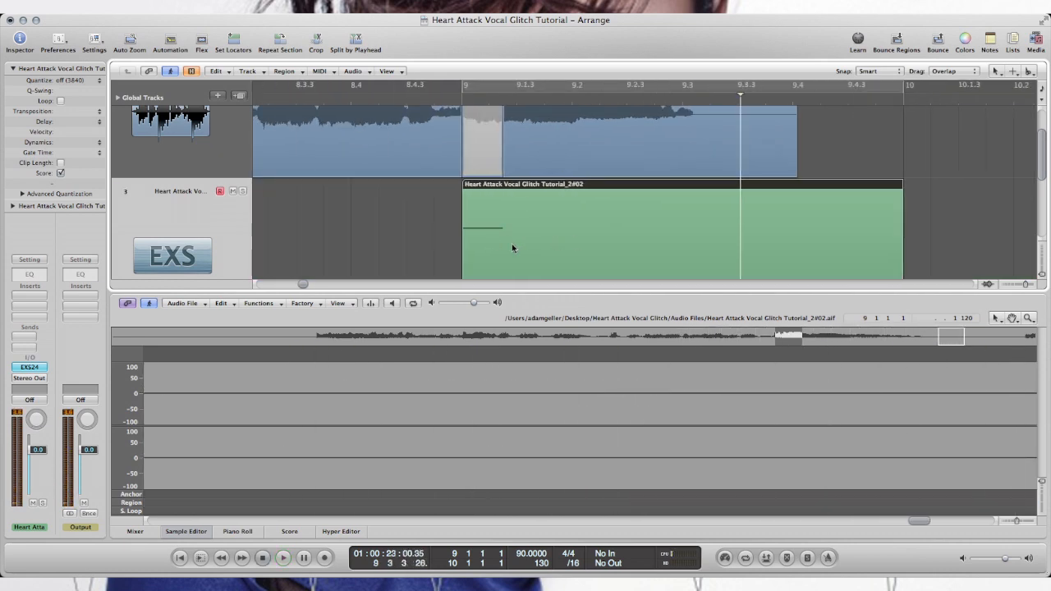
{"action": "scroll", "coordinate": [168, 198], "scroll_direction": "down", "scroll_amount": 2}
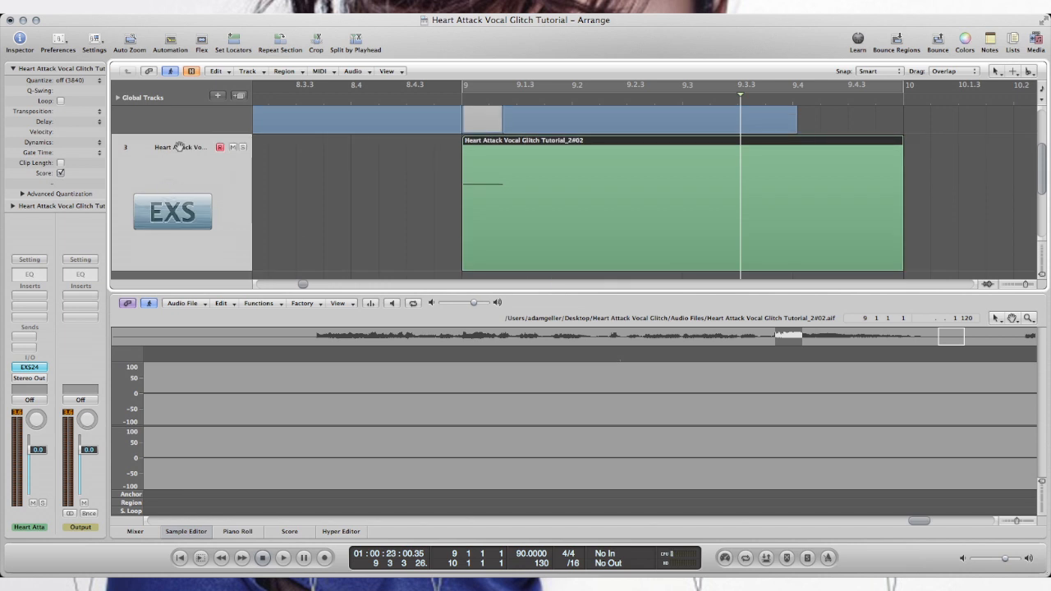
{"action": "double_click", "coordinate": [179, 147]}
{"action": "type", "text": "V"}
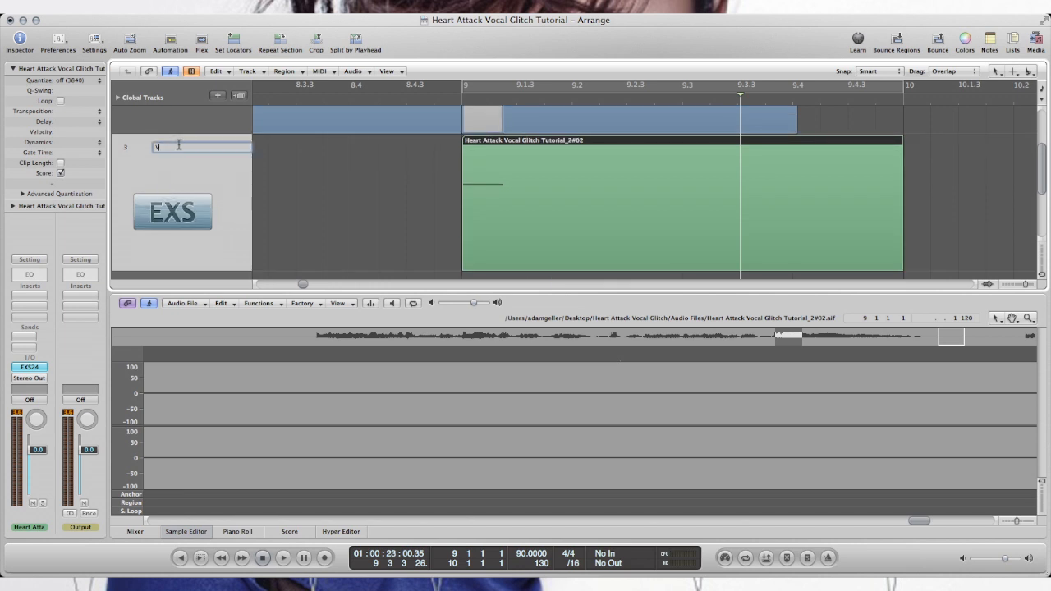
{"action": "type", "text": "ocal FX"}
{"action": "key", "text": "Return"}
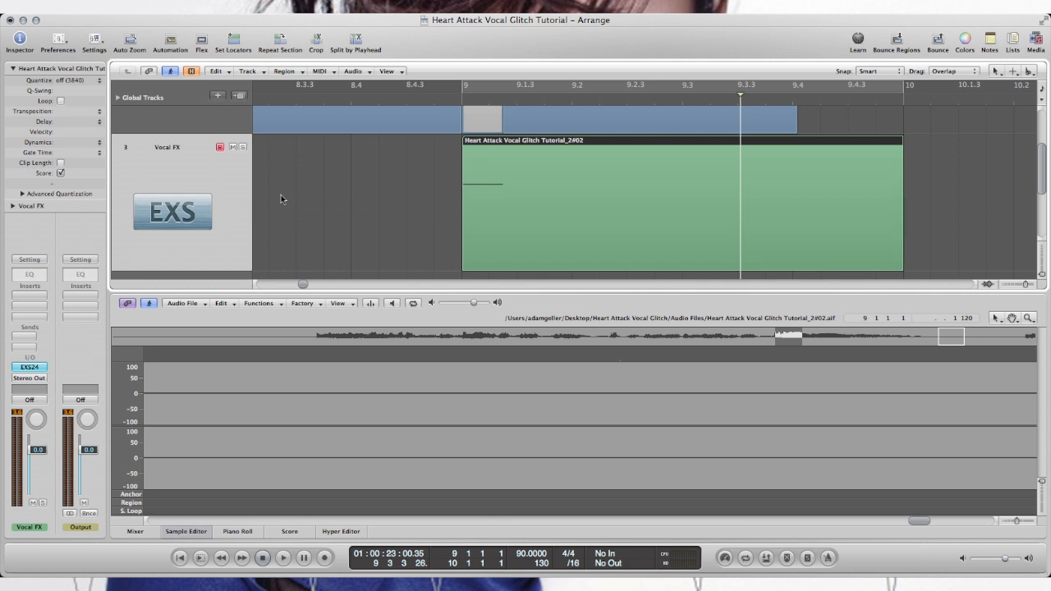
Shorten the C0 note in the Vocal FX region to 220 ticks and repeat it on every sixteenth note through bar 9
{"action": "double_click", "coordinate": [527, 206]}
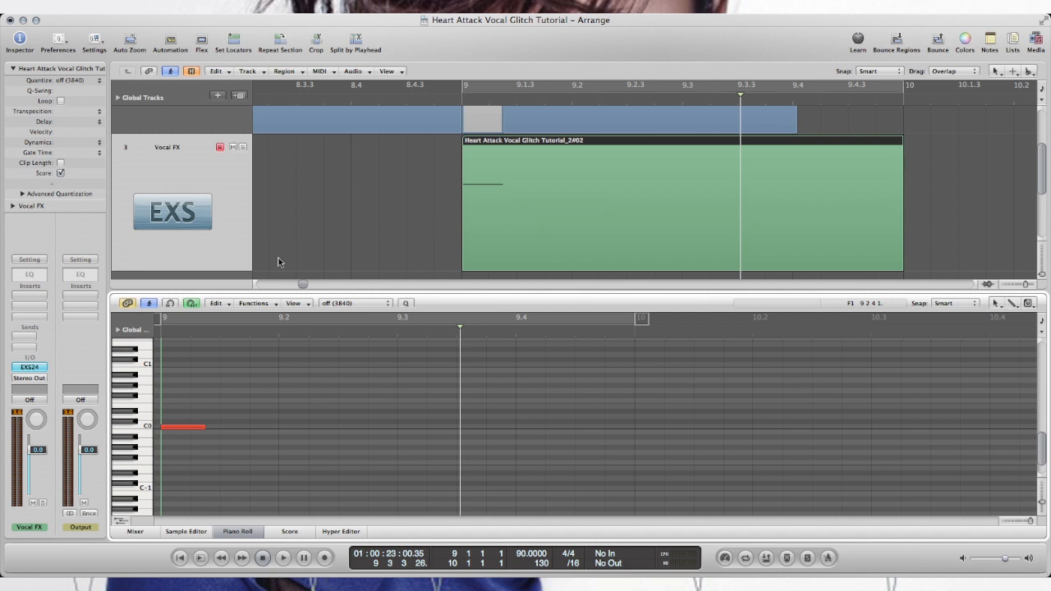
{"action": "left_click", "coordinate": [183, 428]}
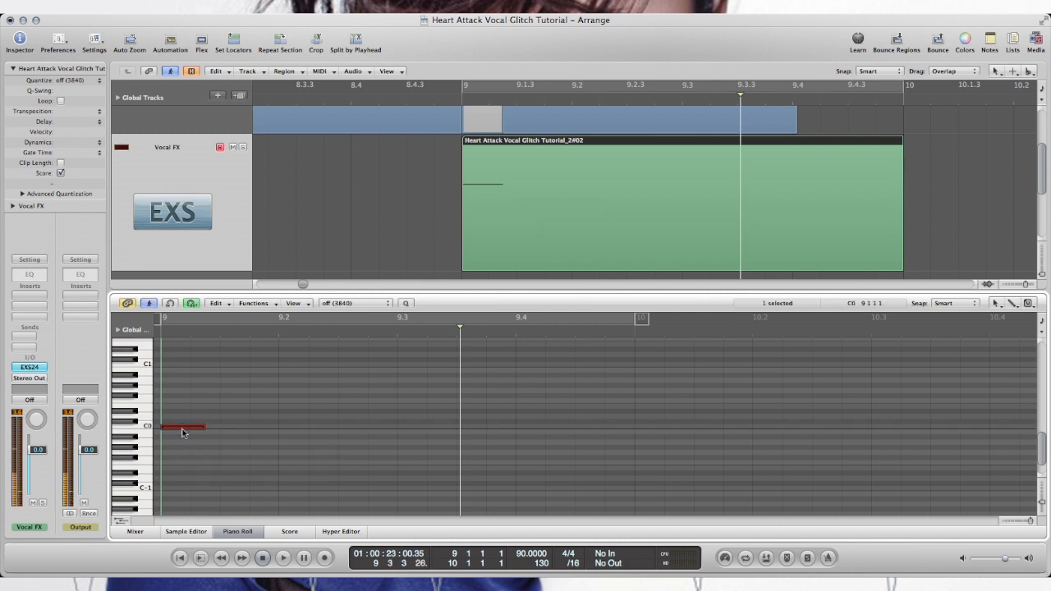
{"action": "key", "text": "e"}
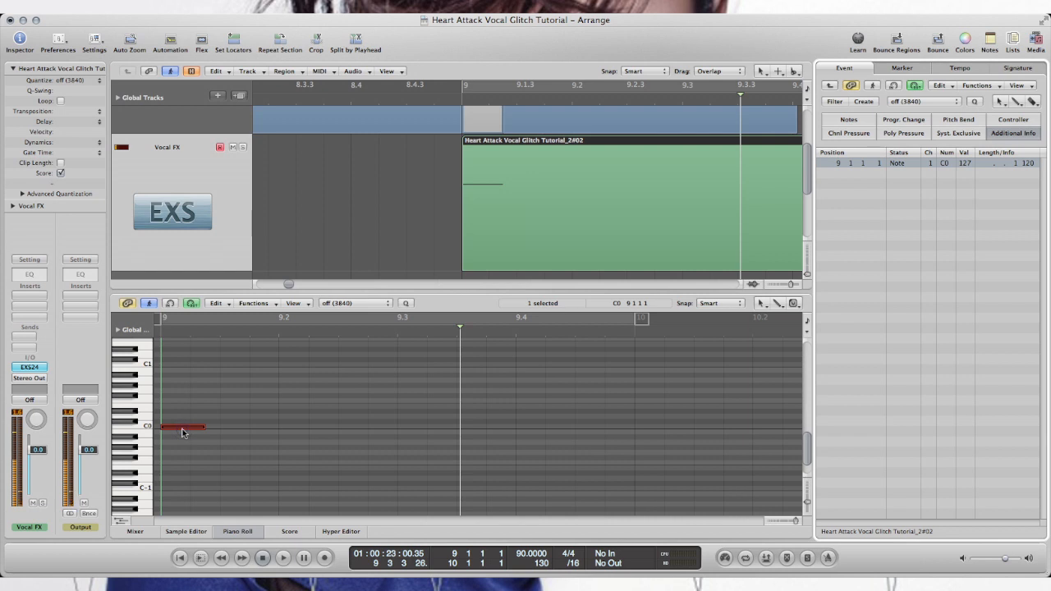
{"action": "mouse_move", "coordinate": [205, 428]}
{"action": "left_mouse_down"}
{"action": "mouse_move", "coordinate": [182, 428]}
{"action": "mouse_move", "coordinate": [205, 427]}
{"action": "left_mouse_up"}
{"action": "left_click_drag", "start_coordinate": [206, 427], "coordinate": [233, 428]}
{"action": "left_click_drag", "start_coordinate": [230, 427], "coordinate": [409, 430]}
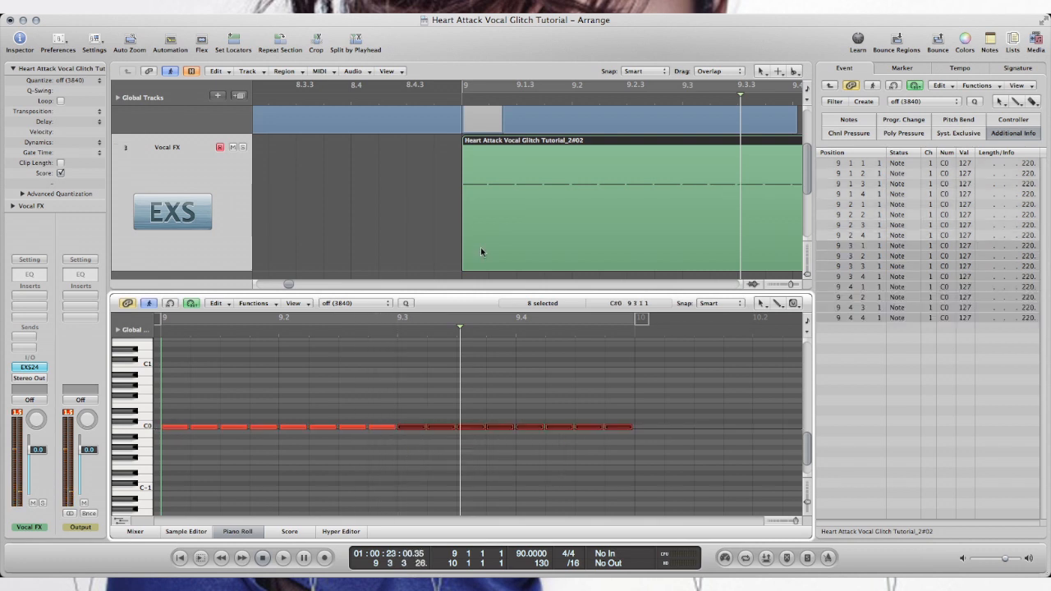
Mute the rest of the vocal region after the bar 9 slice and play the arrangement from around 8.3.3
{"action": "left_click", "coordinate": [556, 123]}
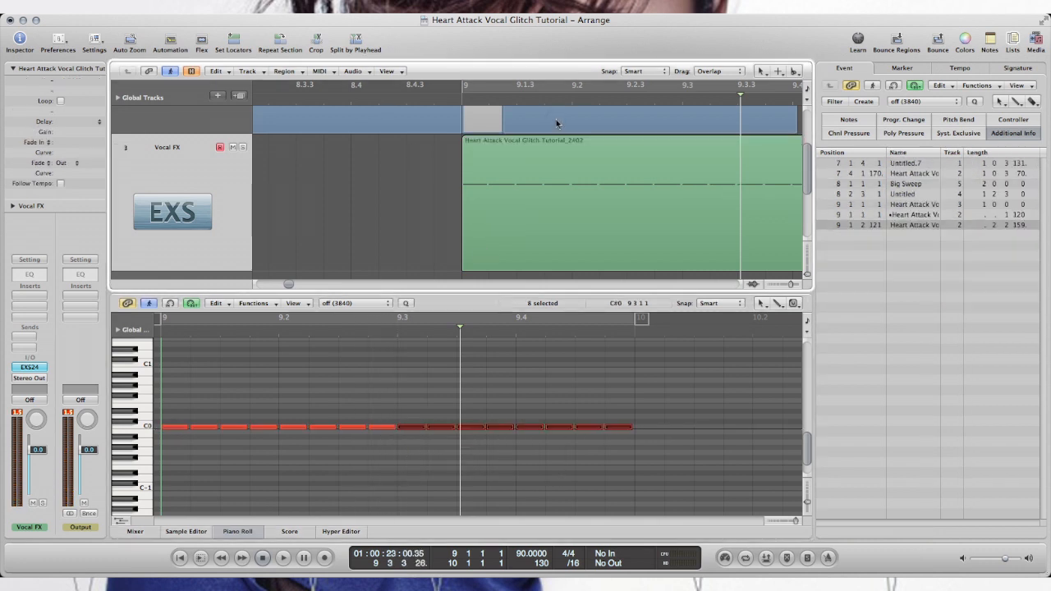
{"action": "double_click", "coordinate": [299, 100]}
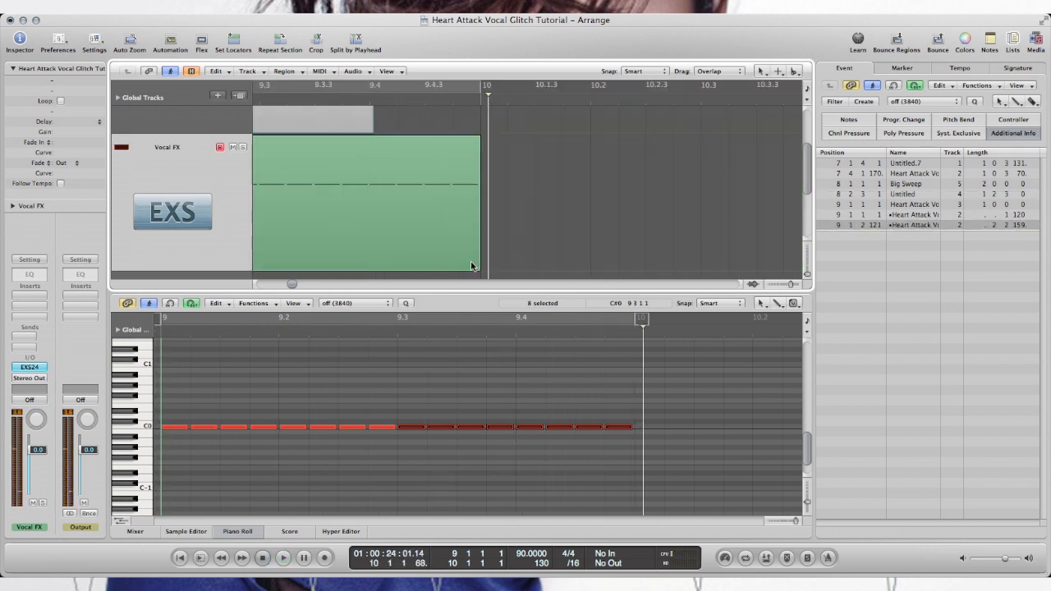
Close the Piano Roll, raise the Audio 2 track's volume to -3.3 dB, and play from before bar 9 to check the balance
{"action": "key", "text": "x"}
{"action": "key", "text": "x"}
{"action": "scroll", "coordinate": [448, 275], "scroll_direction": "left", "scroll_amount": 5}
{"action": "scroll", "coordinate": [448, 274], "scroll_direction": "down", "scroll_amount": 1}
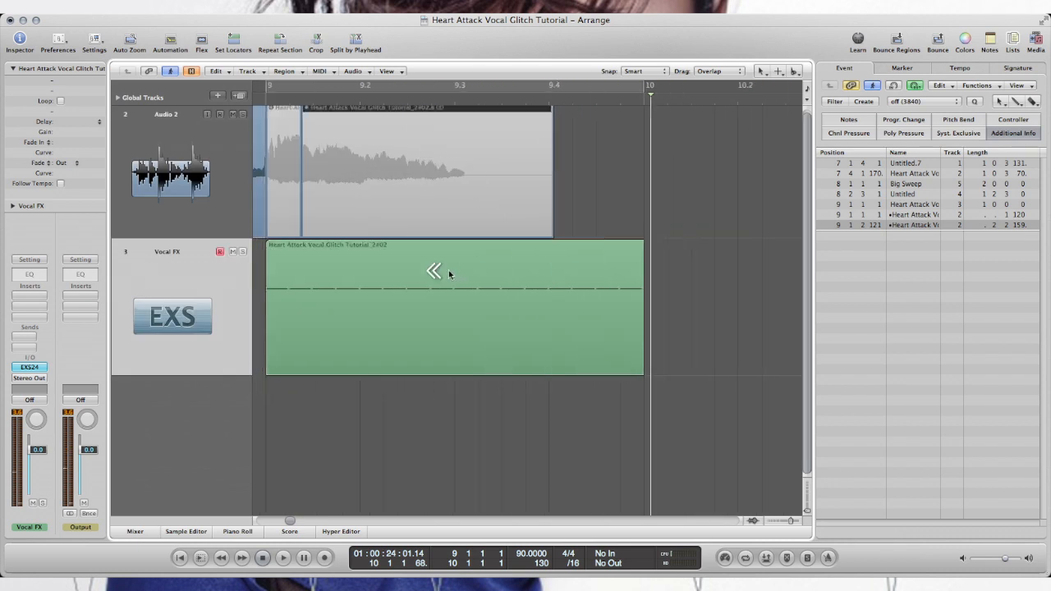
{"action": "scroll", "coordinate": [448, 274], "scroll_direction": "left", "scroll_amount": 5}
{"action": "scroll", "coordinate": [448, 274], "scroll_direction": "down", "scroll_amount": 1}
{"action": "scroll", "coordinate": [448, 274], "scroll_direction": "up", "scroll_amount": 5}
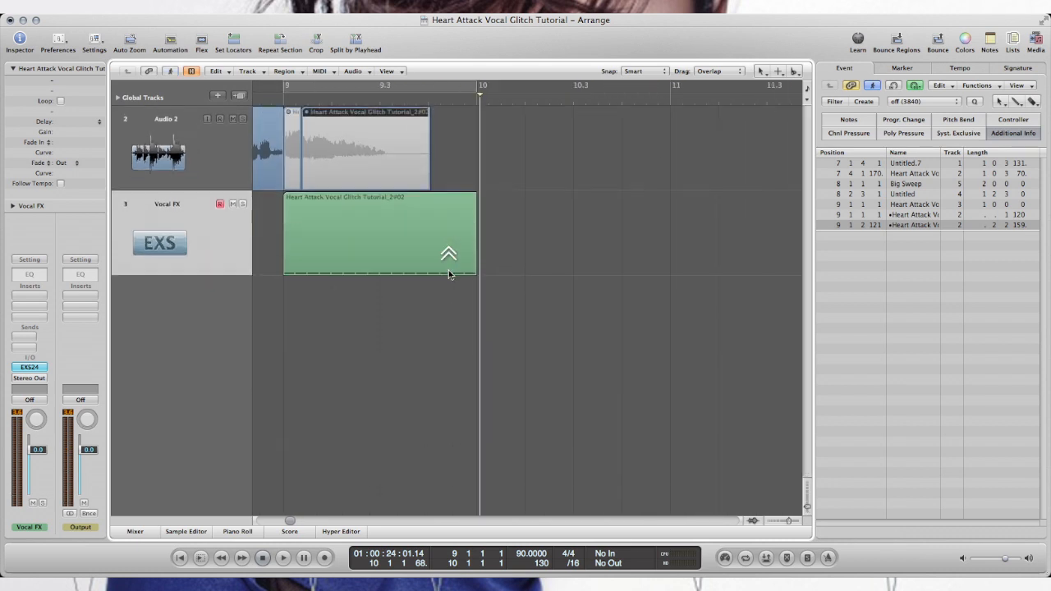
{"action": "scroll", "coordinate": [448, 274], "scroll_direction": "left", "scroll_amount": 5}
{"action": "scroll", "coordinate": [449, 274], "scroll_direction": "left", "scroll_amount": 1}
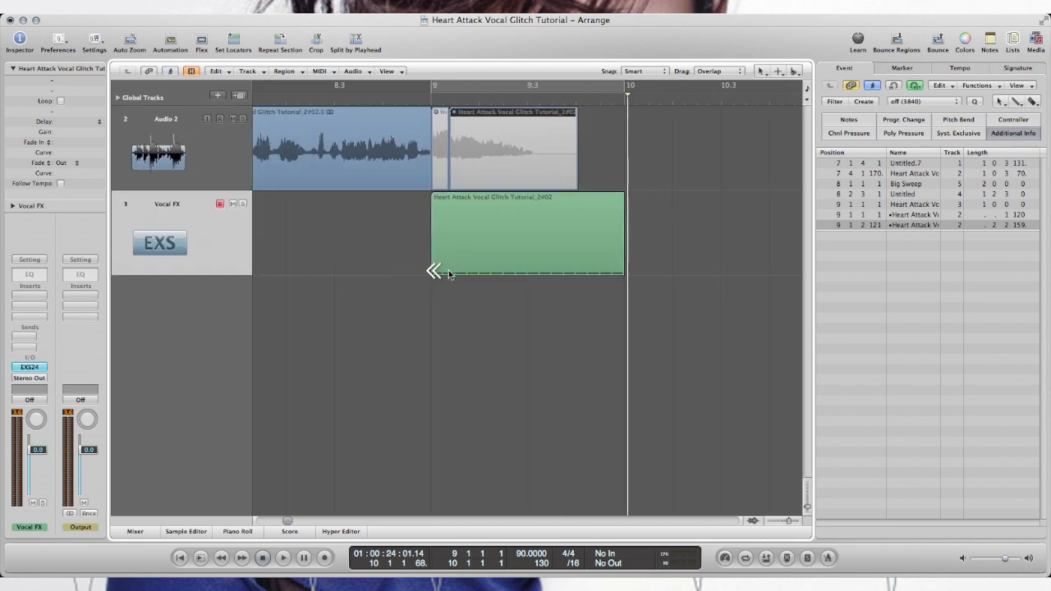
{"action": "scroll", "coordinate": [448, 274], "scroll_direction": "left", "scroll_amount": 2}
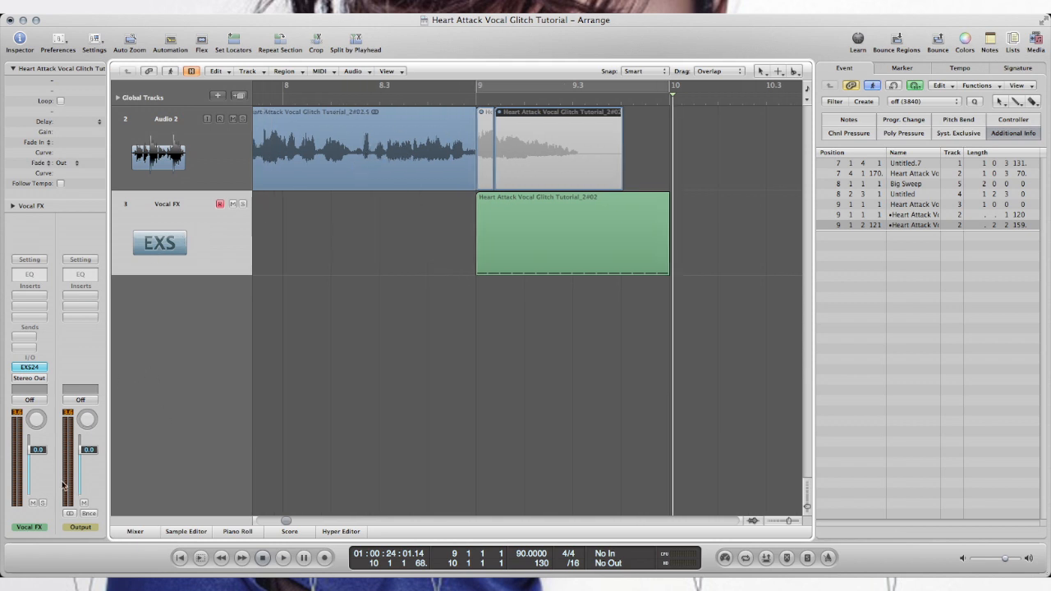
{"action": "left_click", "coordinate": [181, 160]}
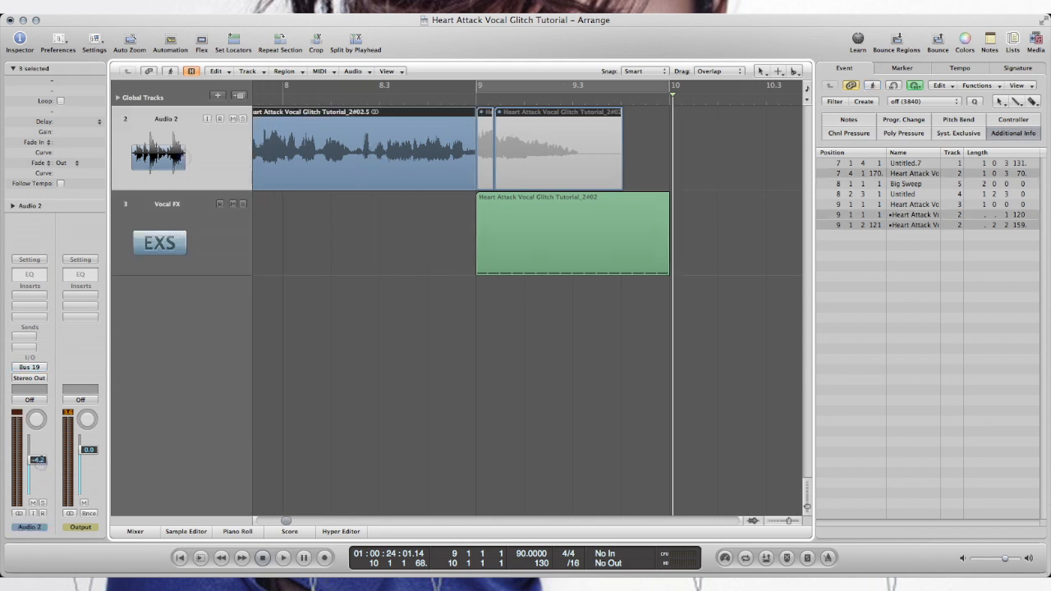
{"action": "left_click_drag", "start_coordinate": [39, 460], "coordinate": [38, 457]}
{"action": "double_click", "coordinate": [398, 100]}
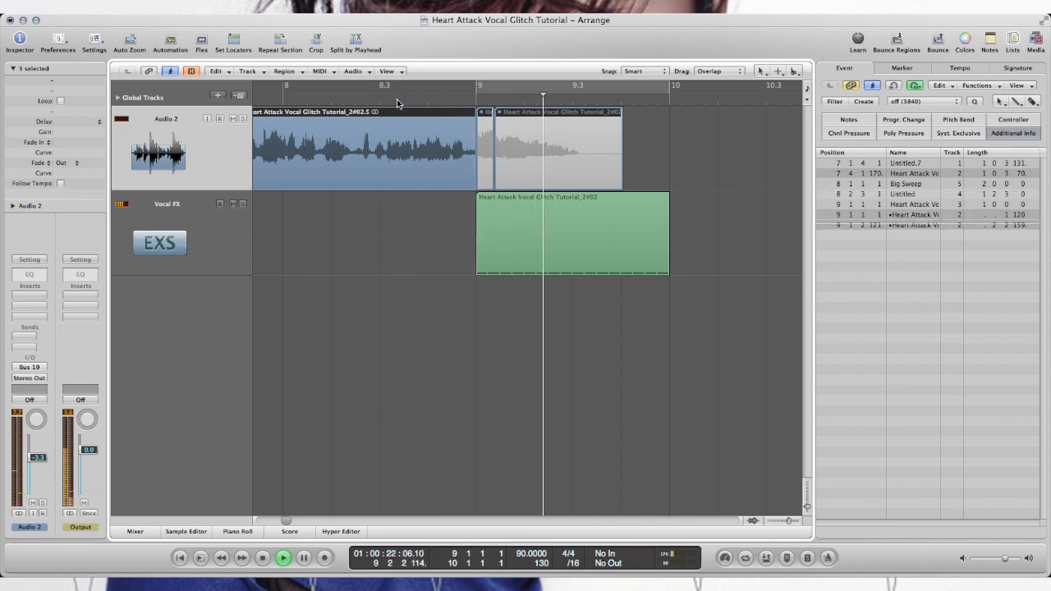
{"action": "key", "text": "space"}
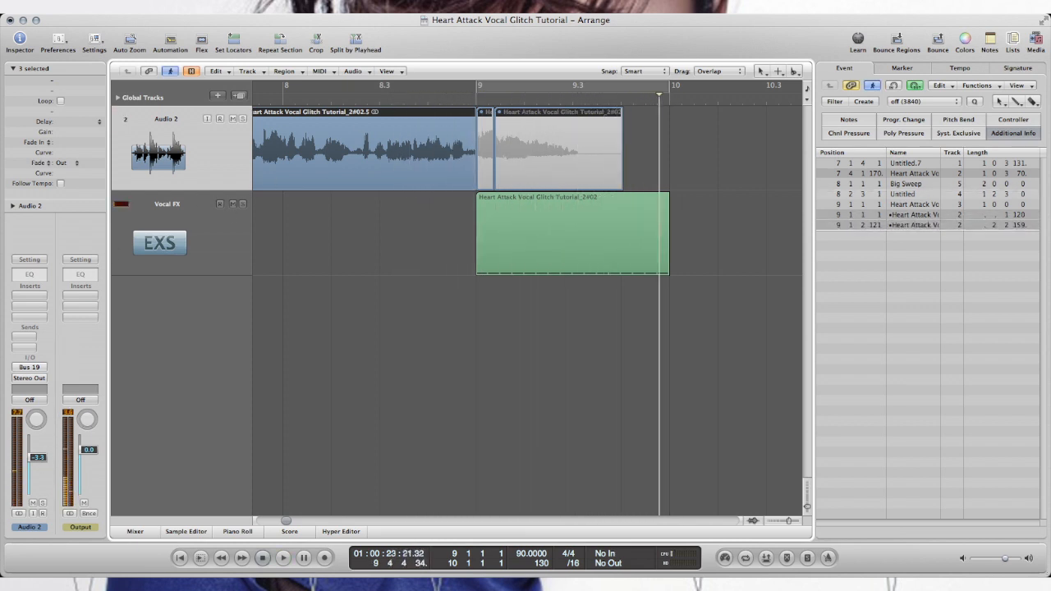
Set the Audio 2 track's volume to -0.8 dB and select the Vocal FX track
{"action": "left_click_drag", "start_coordinate": [43, 457], "coordinate": [40, 451]}
{"action": "left_click", "coordinate": [209, 240]}
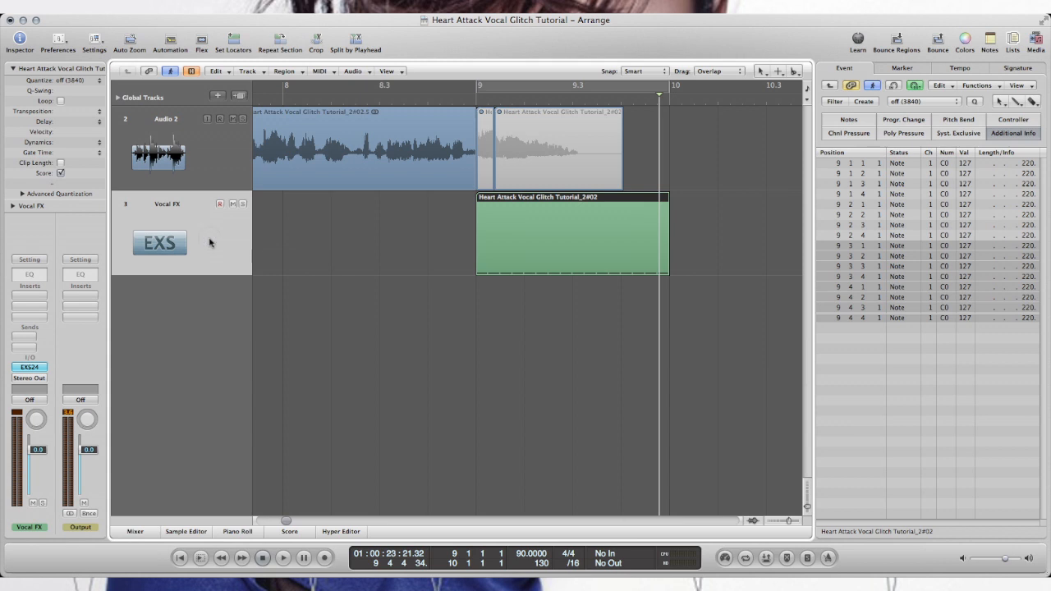
{"action": "left_click", "coordinate": [30, 296]}
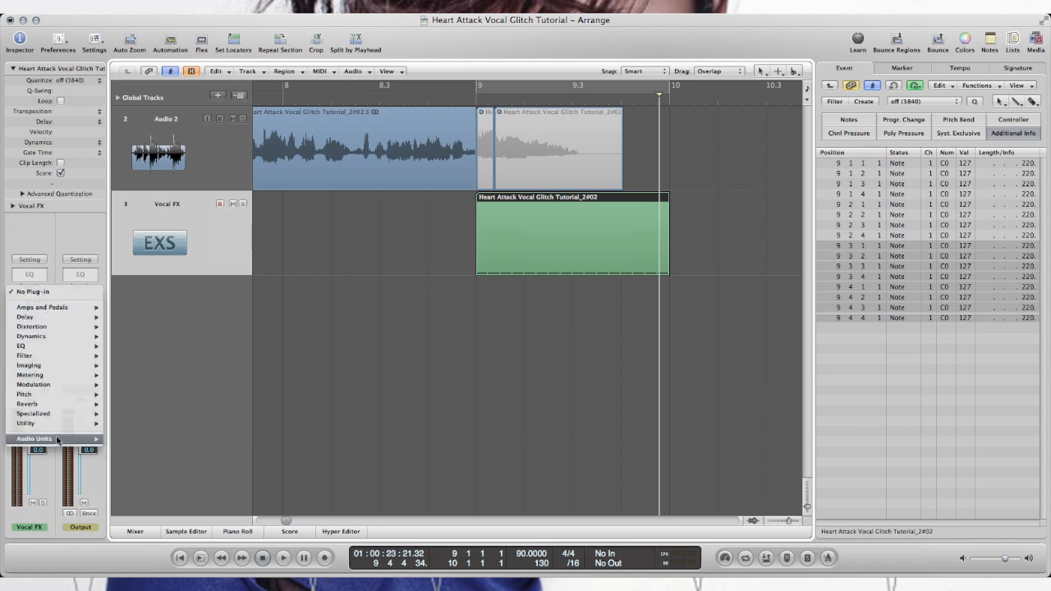
{"action": "mouse_move", "coordinate": [57, 441]}
{"action": "mouse_move", "coordinate": [123, 439]}
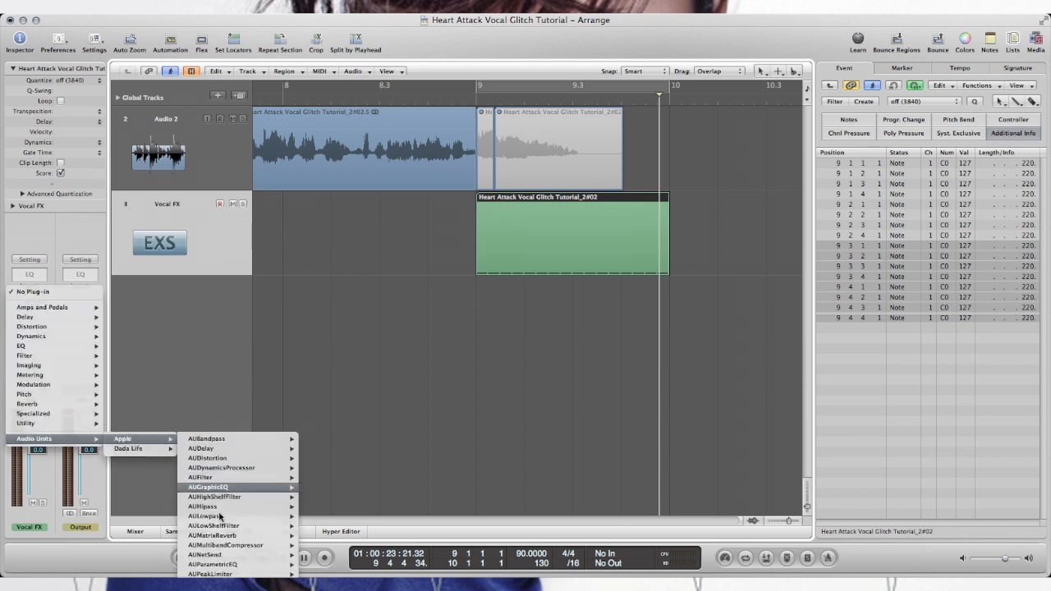
{"action": "left_click", "coordinate": [299, 421]}
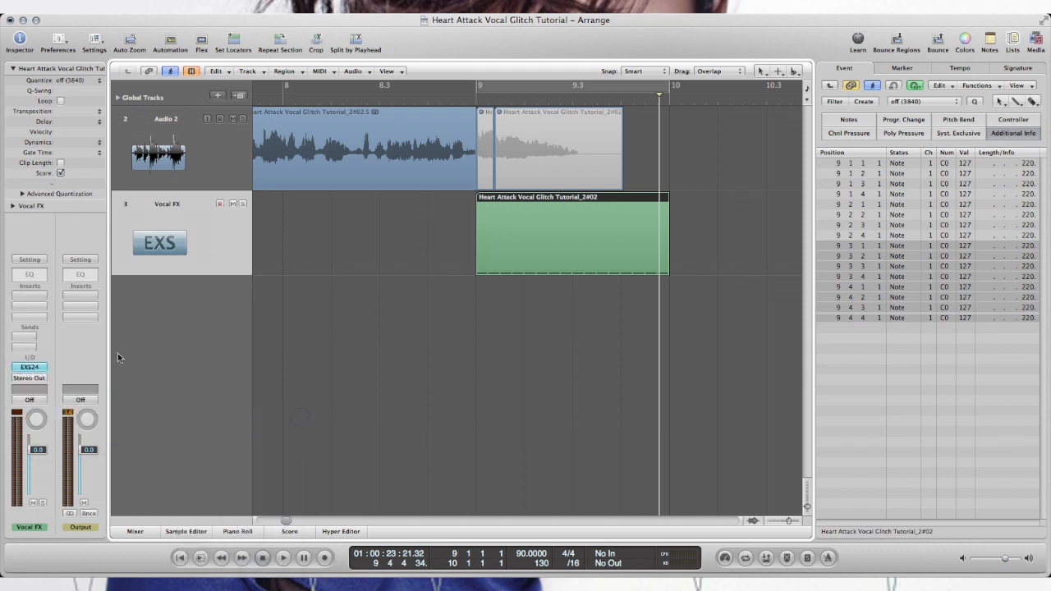
Insert Apple's AUPitch Audio Unit as the first effect on the Vocal FX track and close its plug-in window
{"action": "left_click", "coordinate": [37, 296]}
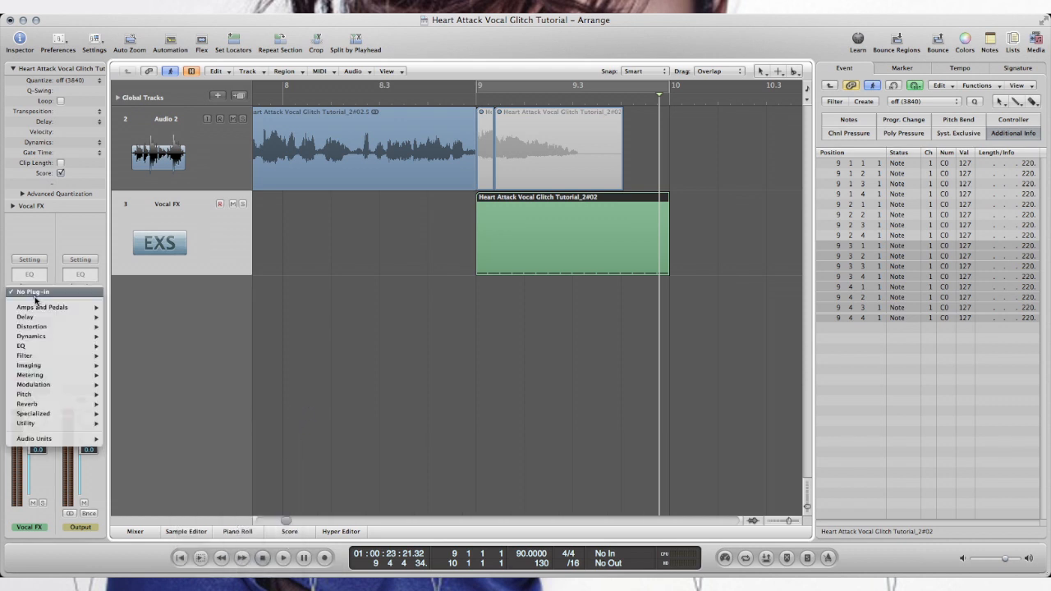
{"action": "mouse_move", "coordinate": [66, 440]}
{"action": "mouse_move", "coordinate": [135, 442]}
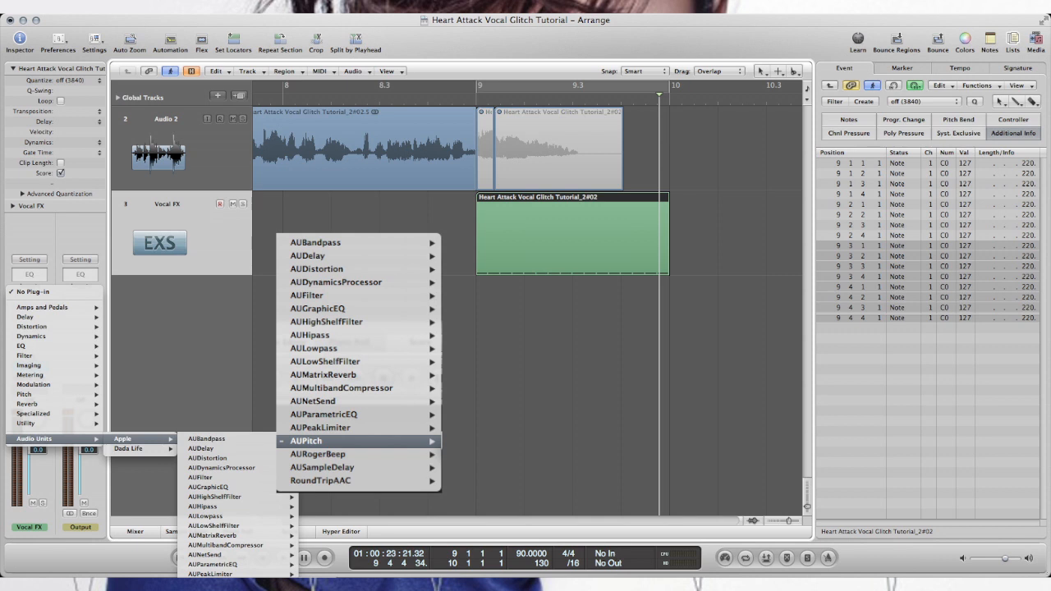
{"action": "left_click", "coordinate": [207, 583]}
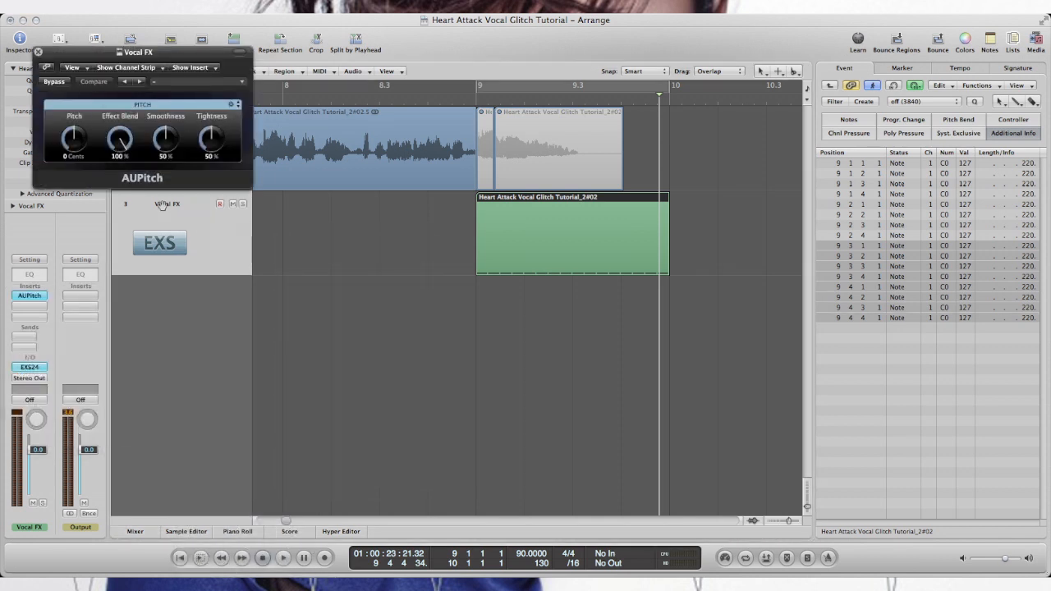
{"action": "left_click", "coordinate": [37, 52]}
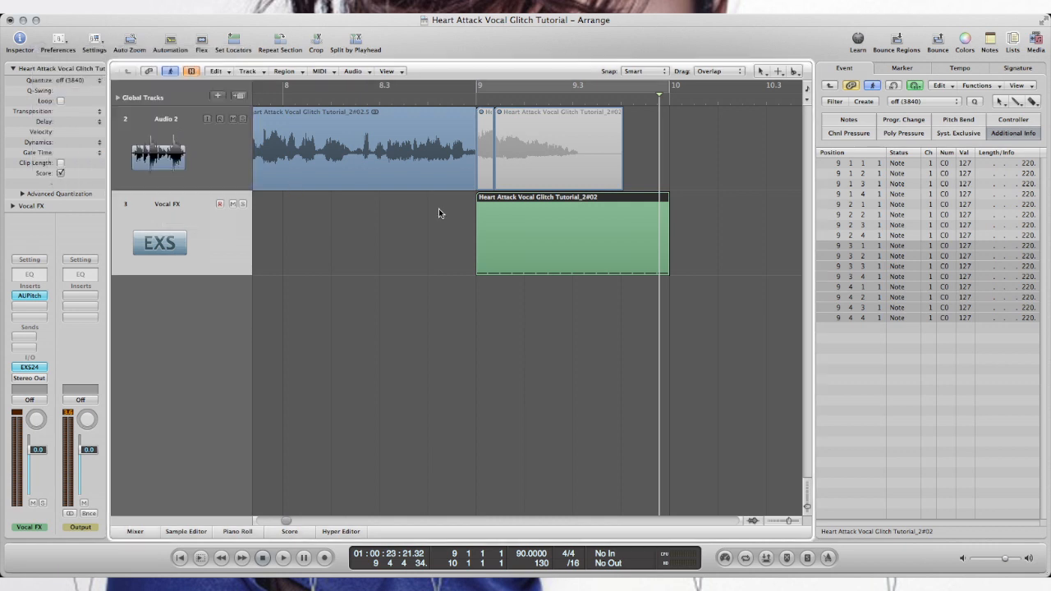
Show track automation and choose AUPitch's pitch parameter for the Vocal FX track, checking the Pitch control in the plug-in window
{"action": "key", "text": "a"}
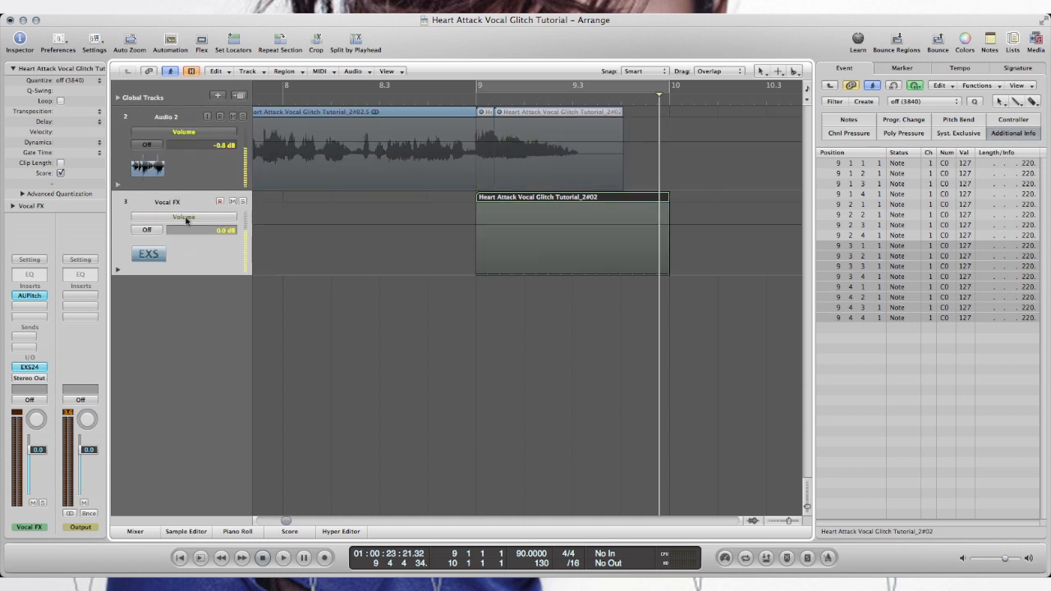
{"action": "key", "text": "a"}
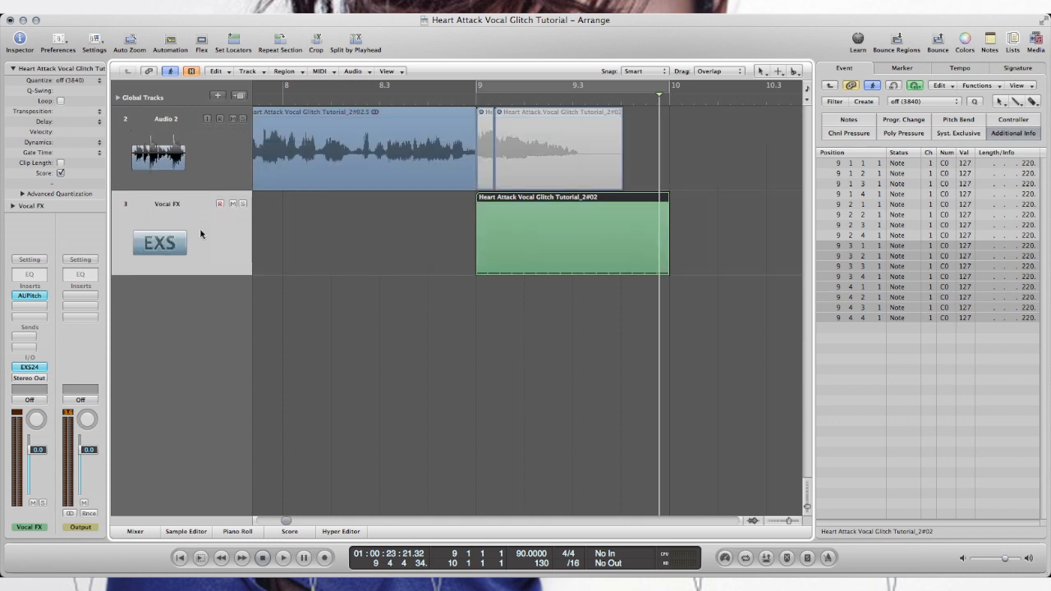
{"action": "key", "text": "a"}
{"action": "key", "text": "a"}
{"action": "key", "text": "a"}
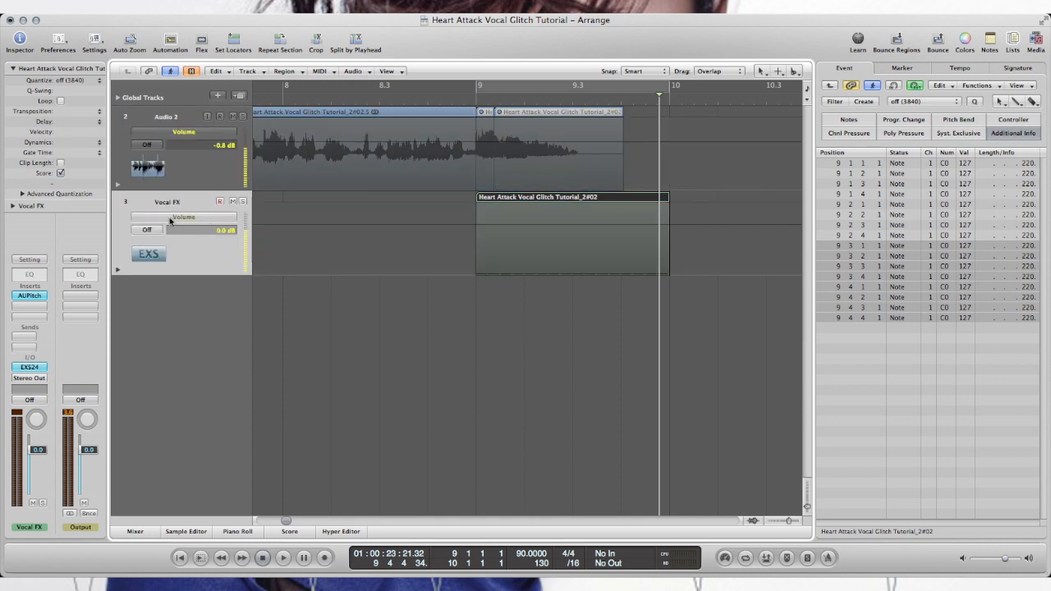
{"action": "left_click", "coordinate": [190, 218]}
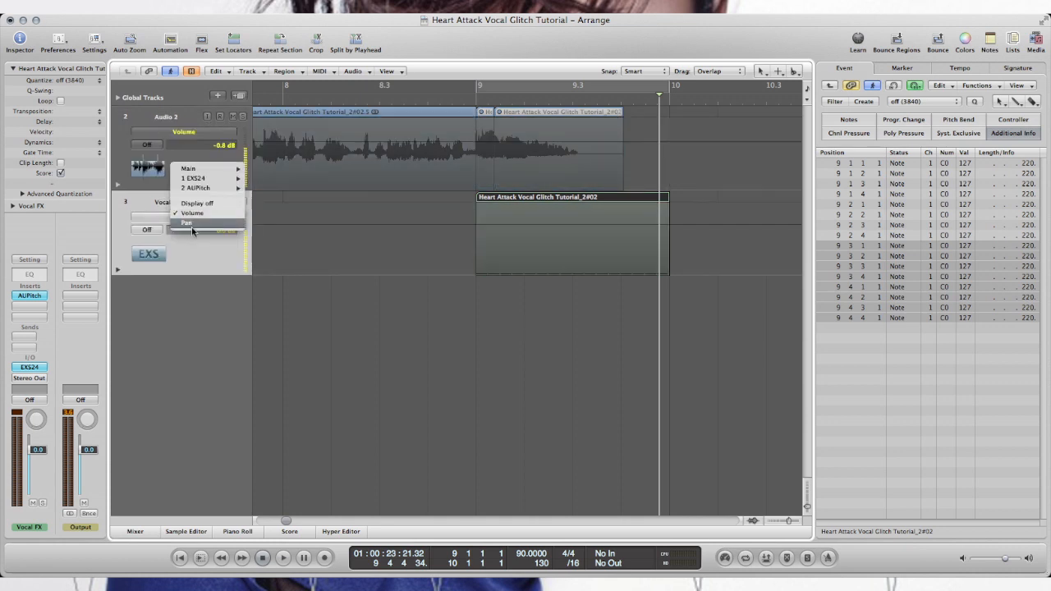
{"action": "mouse_move", "coordinate": [197, 189]}
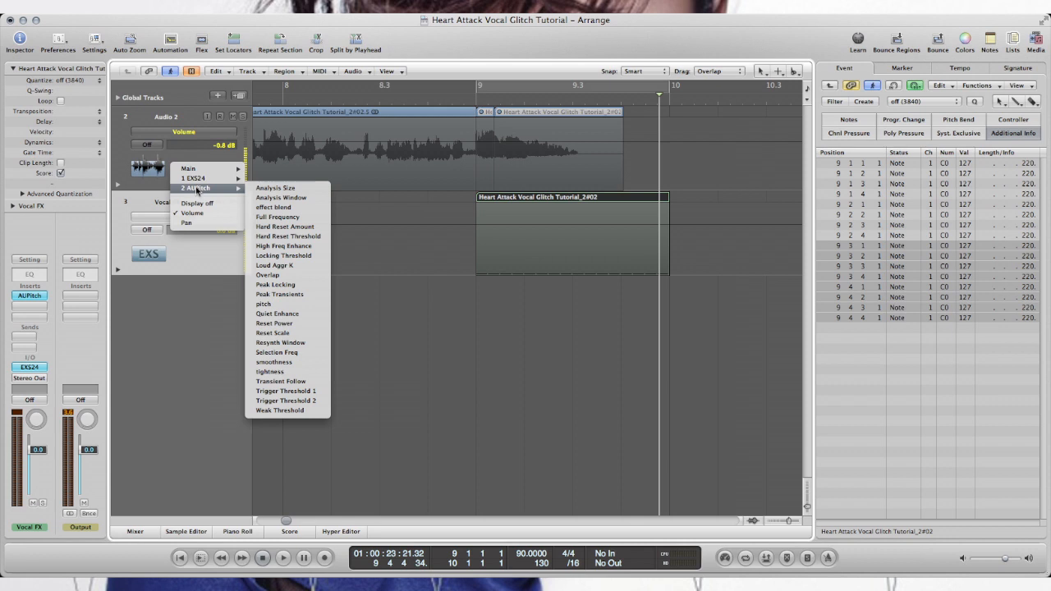
{"action": "left_click", "coordinate": [265, 304]}
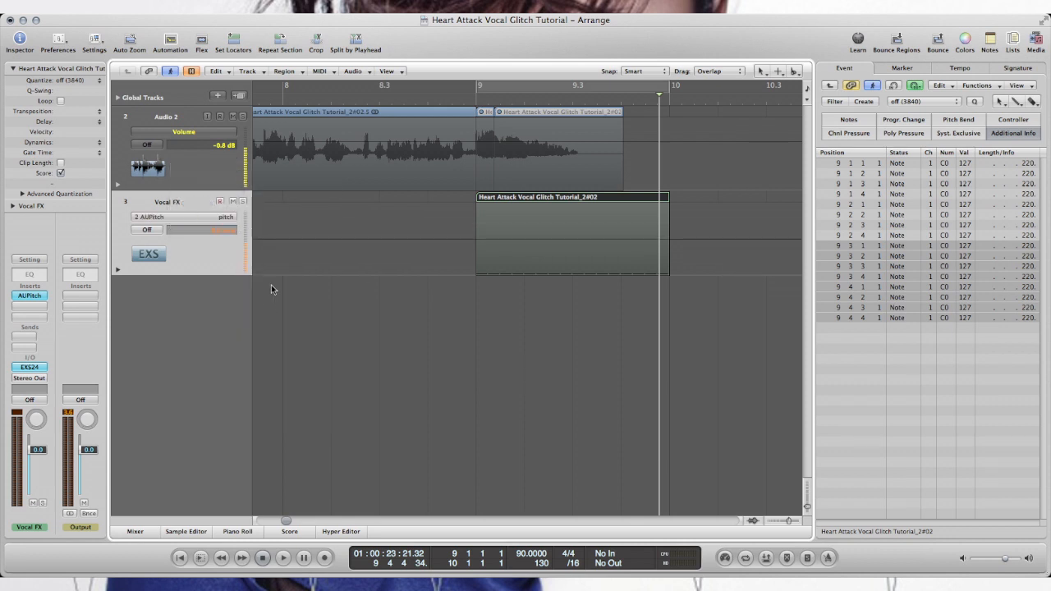
{"action": "left_click", "coordinate": [29, 296]}
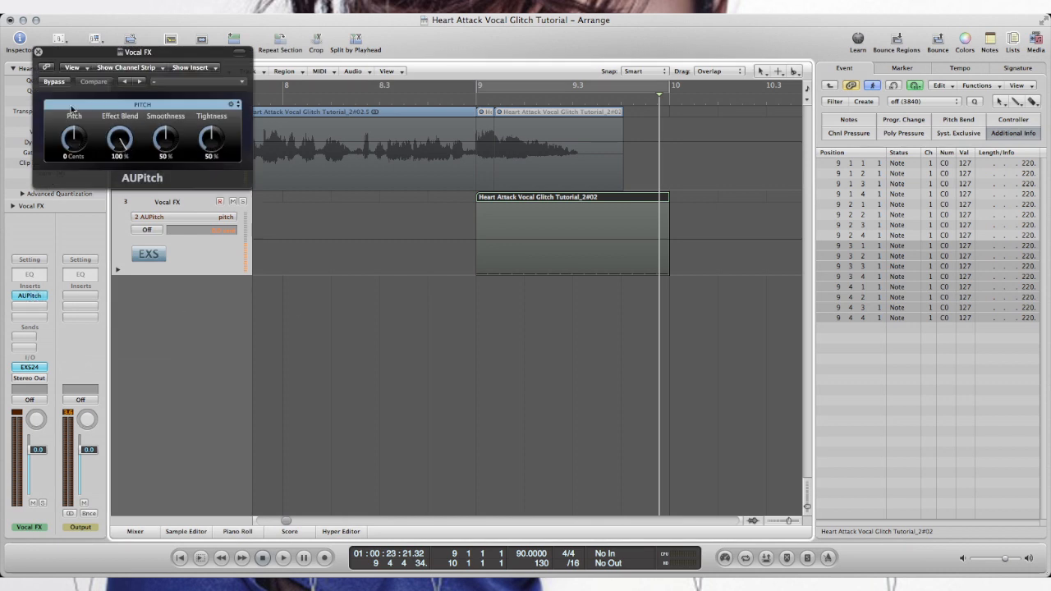
{"action": "left_click", "coordinate": [37, 52]}
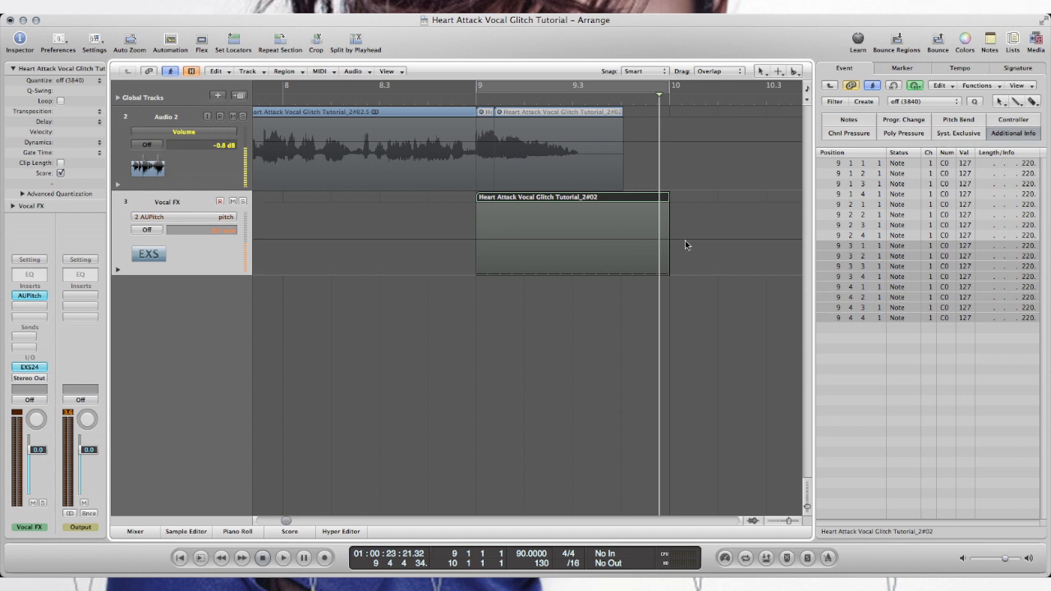
Set Vocal FX automation to Read and ramp the pitch from 0 cent just before bar 9 to +885.8 cent at bar 10
{"action": "key", "text": "a"}
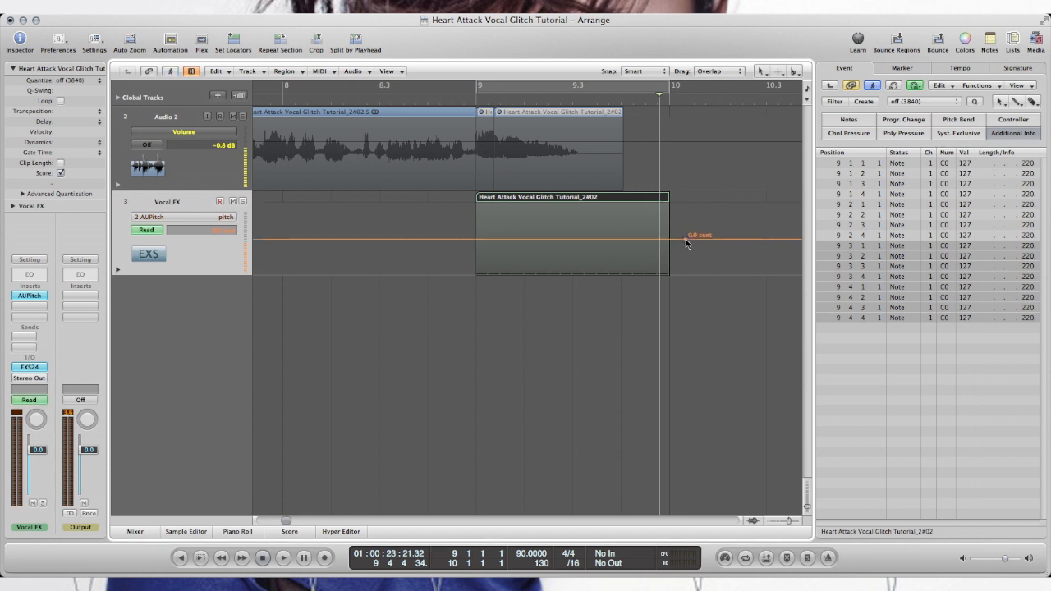
{"action": "left_click", "coordinate": [470, 239]}
{"action": "left_click_drag", "start_coordinate": [685, 243], "coordinate": [669, 226]}
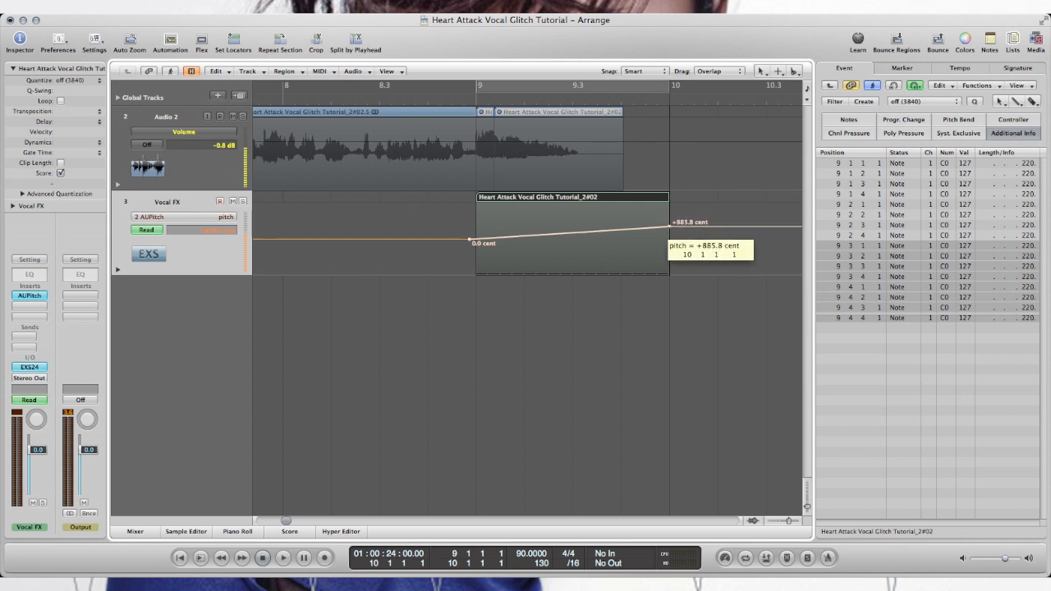
{"action": "left_click_drag", "start_coordinate": [669, 226], "coordinate": [667, 229]}
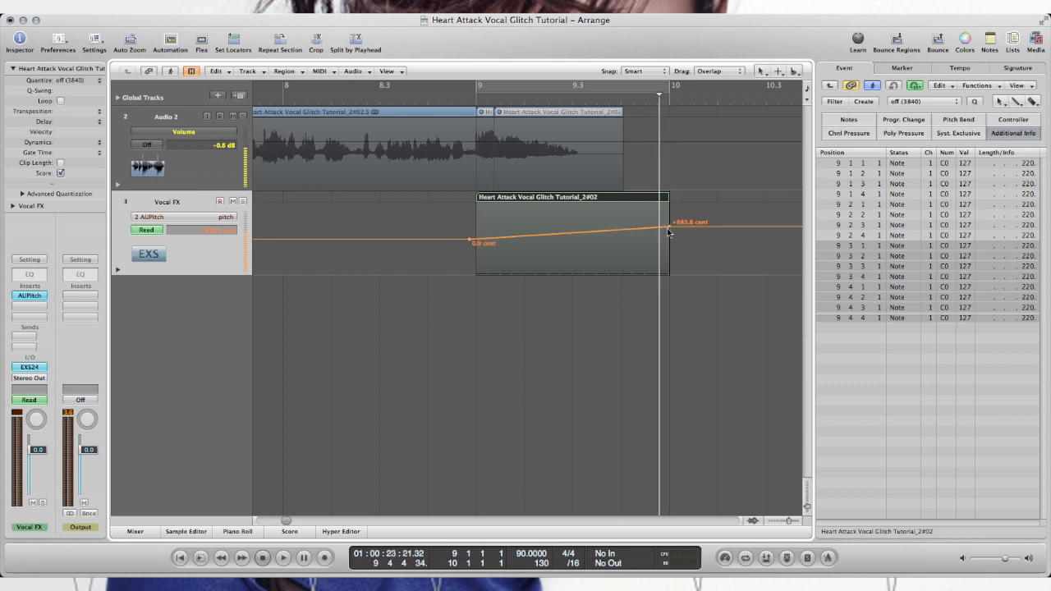
Play from around bar 8 and again from shortly before bar 9 to check the automated pitch rise
{"action": "left_click", "coordinate": [276, 100]}
{"action": "key", "text": "space"}
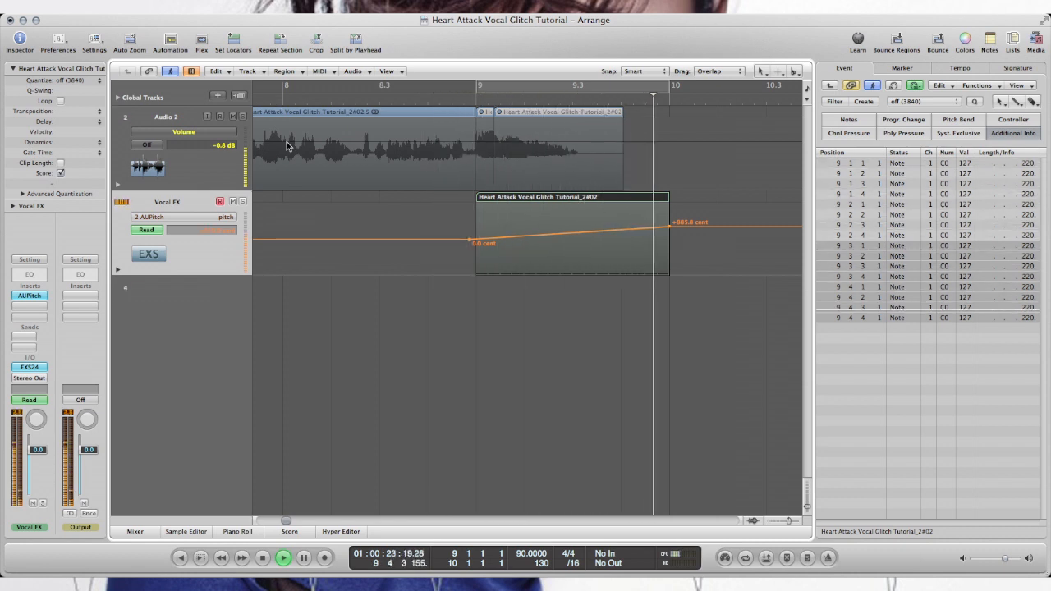
{"action": "key", "text": "space"}
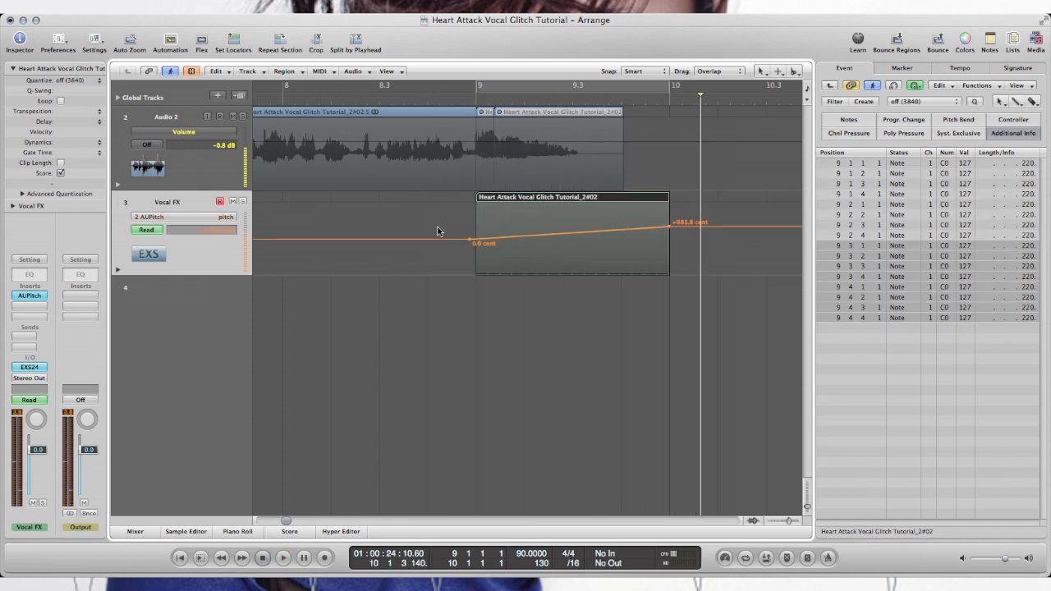
{"action": "double_click", "coordinate": [427, 104]}
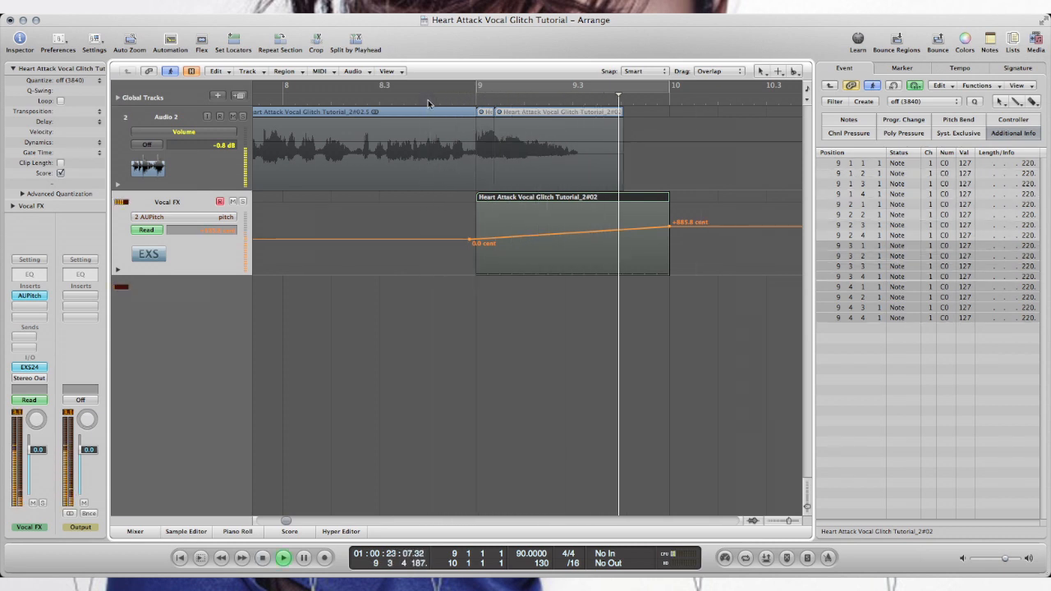
Replay the pitch-automated glitch once more from shortly before bar 9, then stop playback
{"action": "key", "text": "space"}
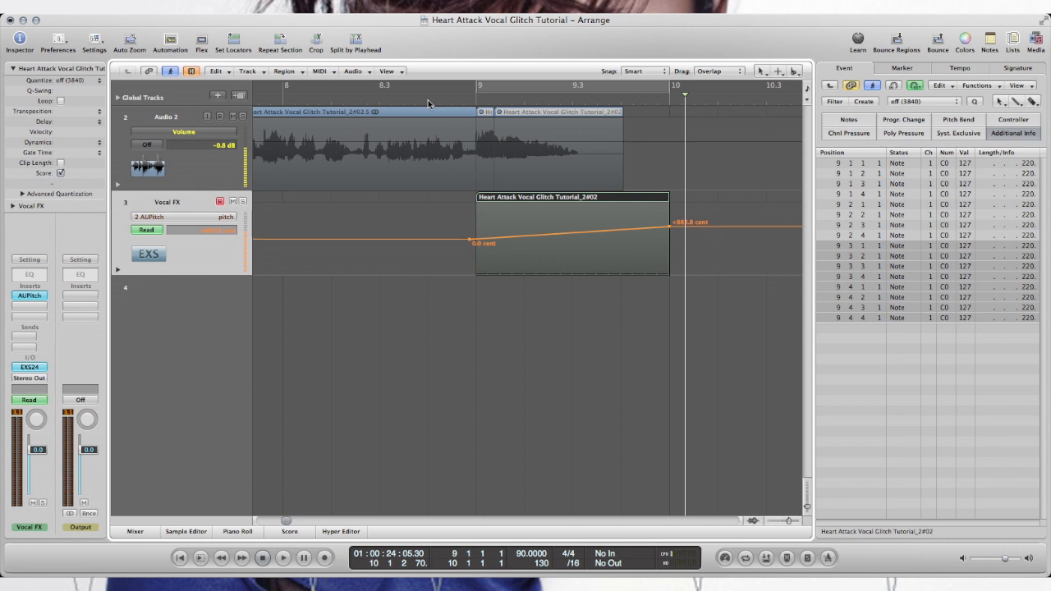
{"action": "double_click", "coordinate": [427, 102]}
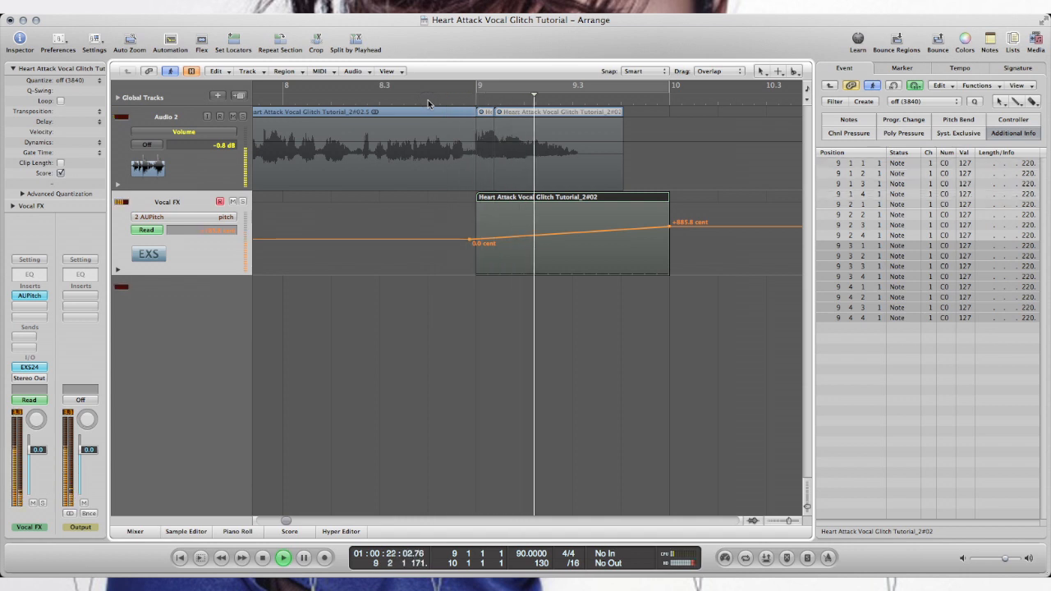
{"action": "key", "text": "space"}
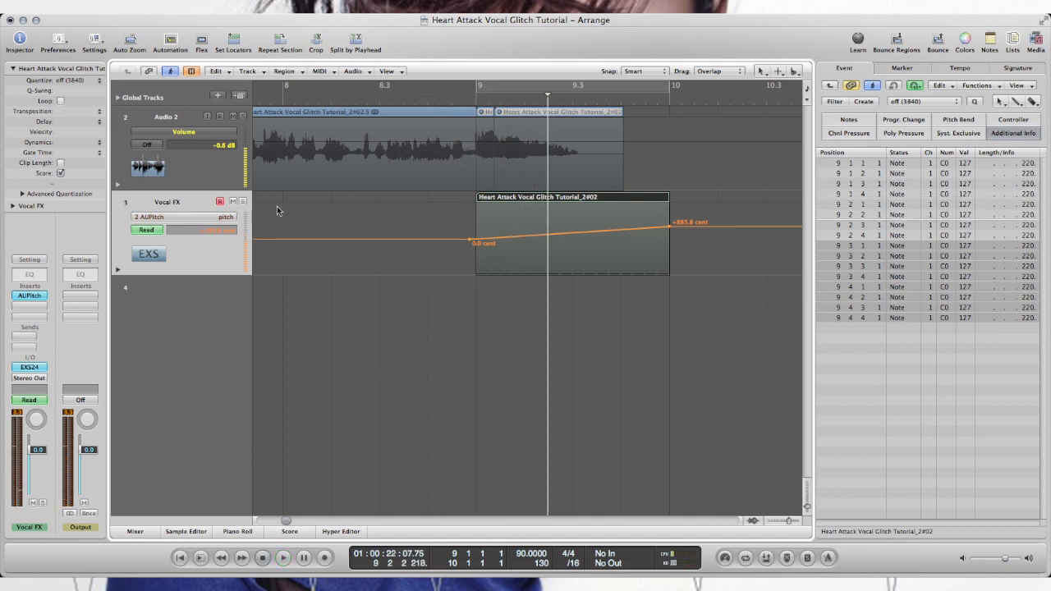
Show Volume automation on the Vocal FX track and ramp it from -5.3 dB just before bar 9 to +1.6 dB just after bar 10
{"action": "left_click", "coordinate": [213, 217]}
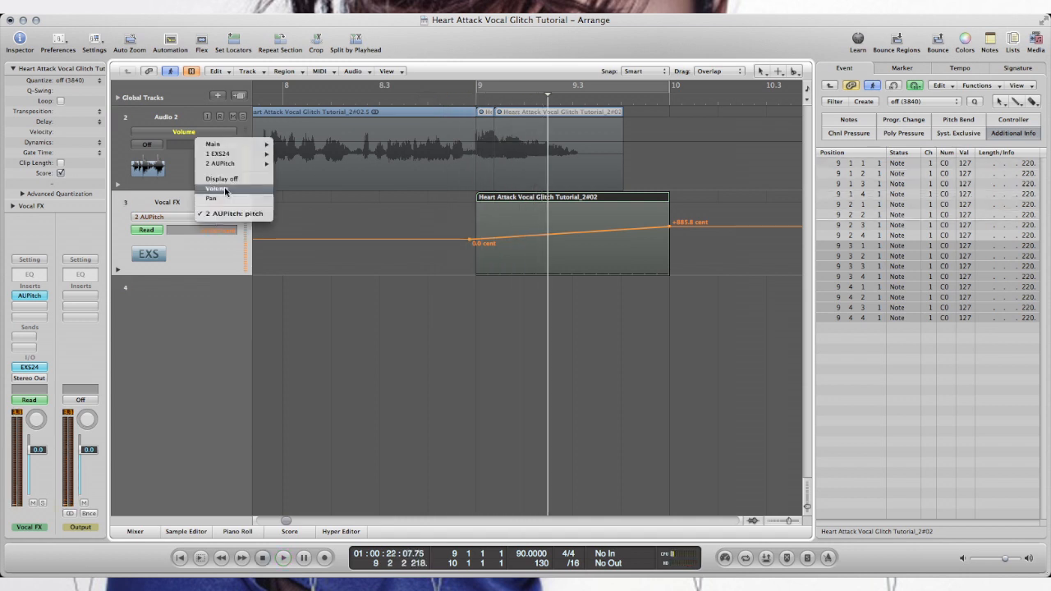
{"action": "left_click", "coordinate": [234, 189]}
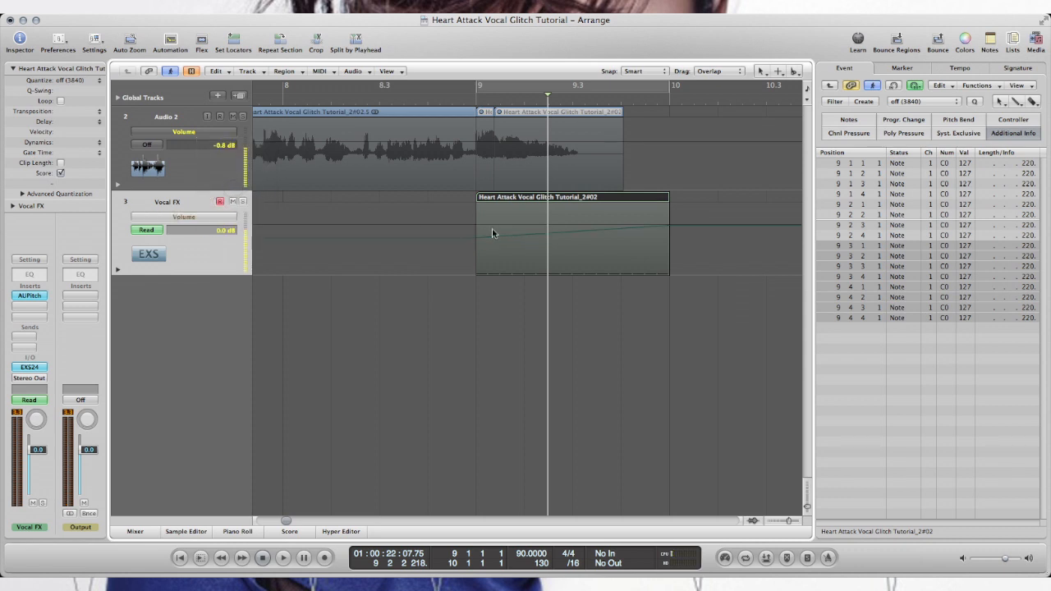
{"action": "left_click_drag", "start_coordinate": [470, 225], "coordinate": [470, 230]}
{"action": "key", "text": "space"}
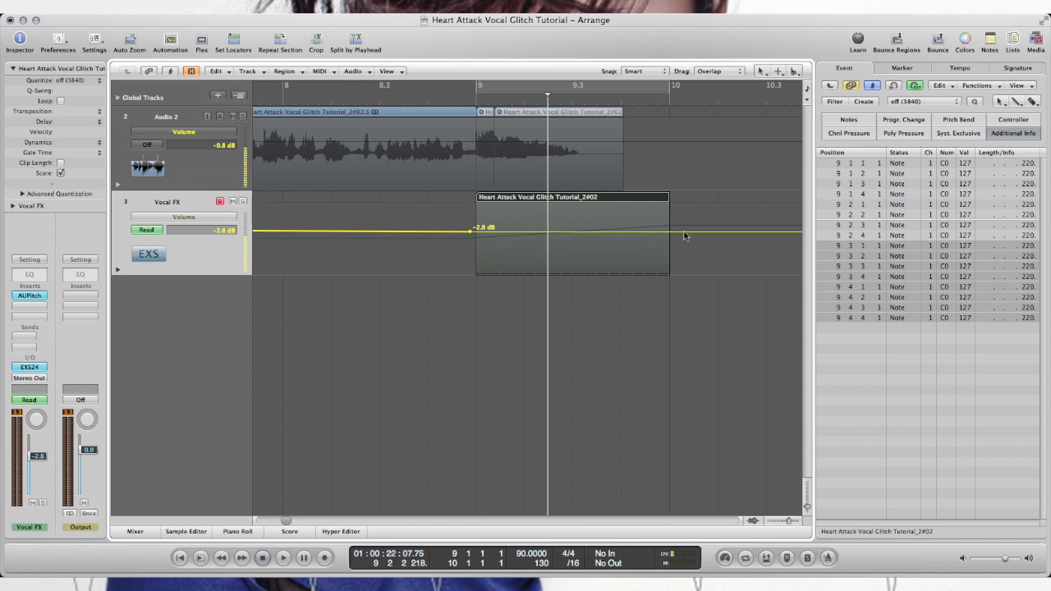
{"action": "left_click_drag", "start_coordinate": [686, 236], "coordinate": [686, 218]}
{"action": "left_click_drag", "start_coordinate": [471, 235], "coordinate": [471, 241]}
Play from shortly before bar 9 and again from around bar 8 to check the Vocal FX volume rise
{"action": "double_click", "coordinate": [420, 99]}
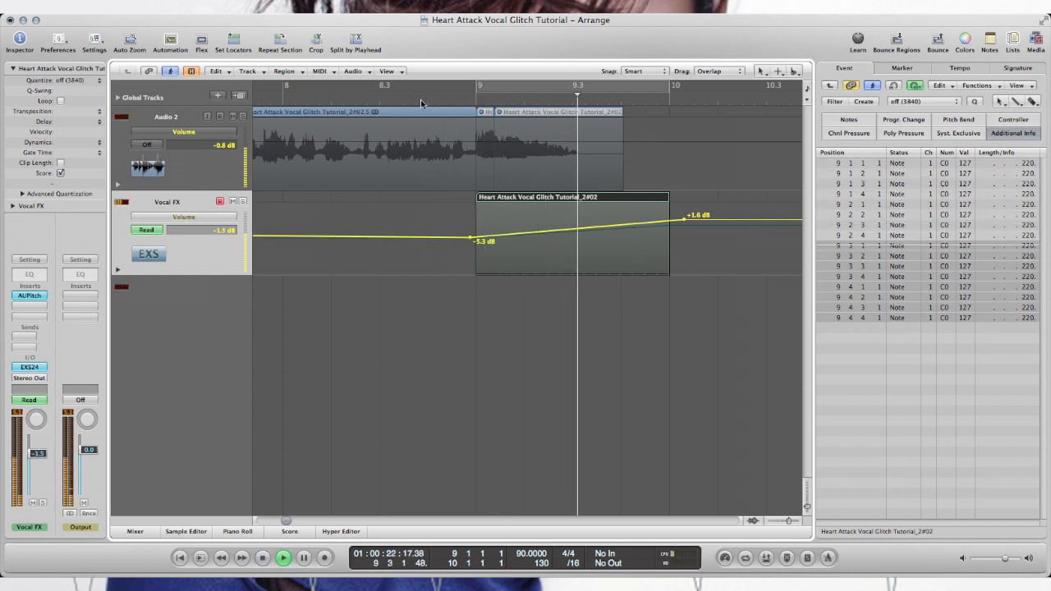
{"action": "key", "text": "space"}
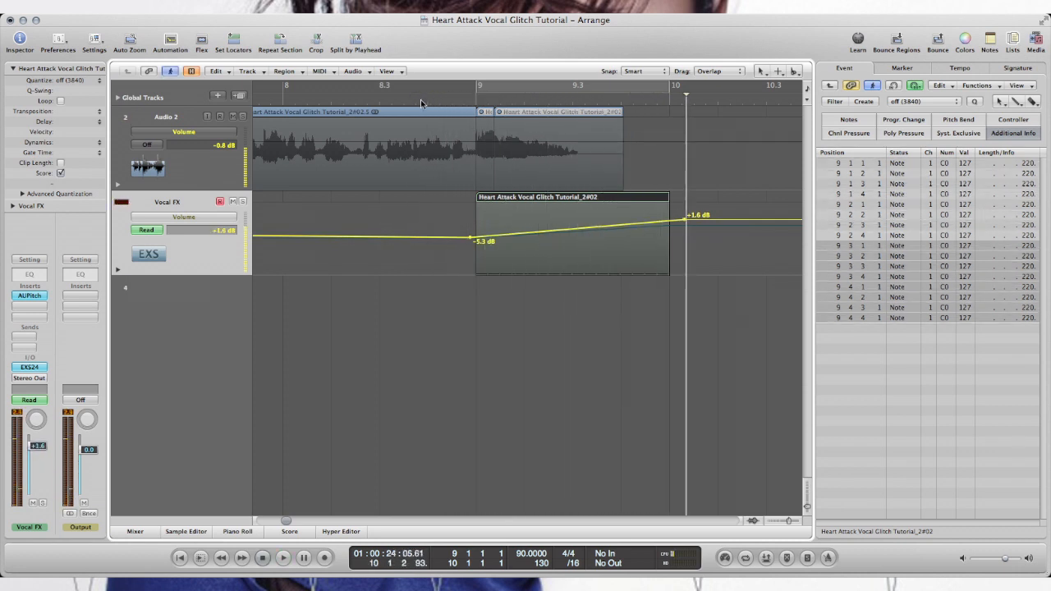
{"action": "double_click", "coordinate": [291, 104]}
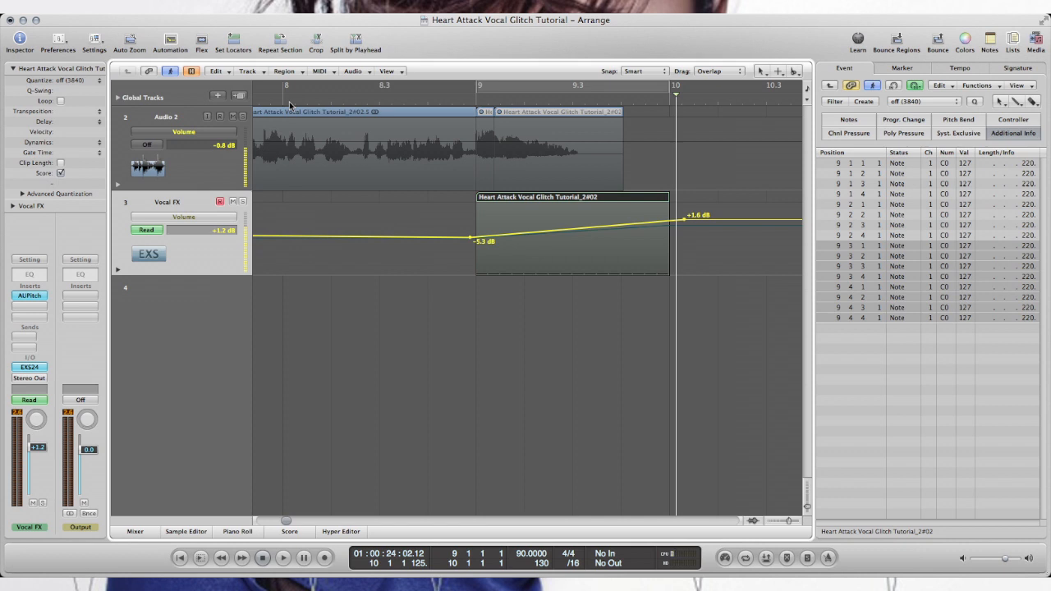
Create a software instrument track below Vocal FX, hide the automation, and load the ES P polyphonic synth on it
{"action": "double_click", "coordinate": [201, 317]}
{"action": "key", "text": "a"}
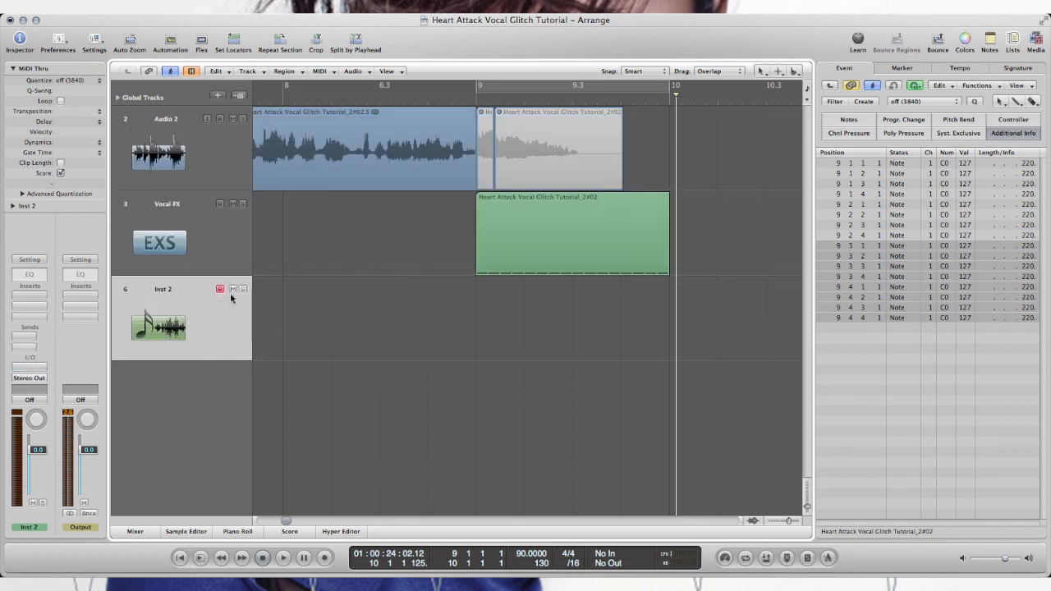
{"action": "left_click", "coordinate": [33, 392]}
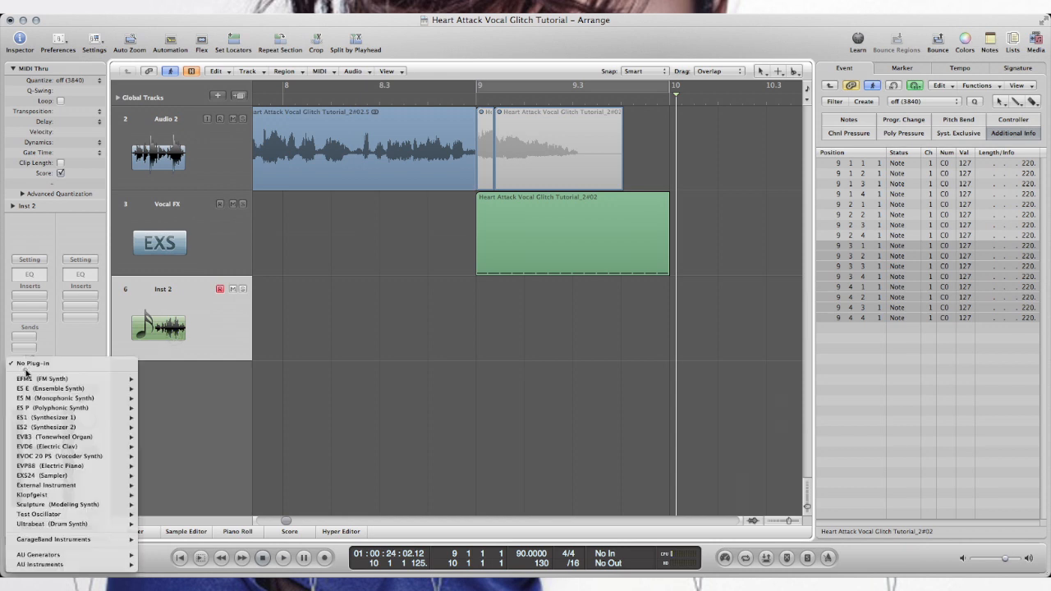
{"action": "mouse_move", "coordinate": [47, 450]}
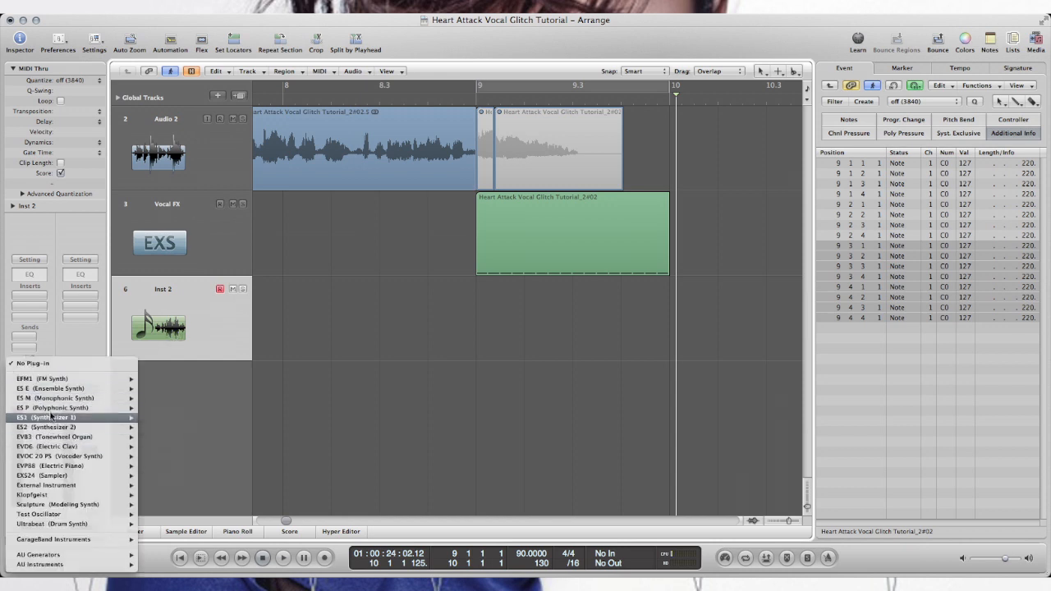
{"action": "left_click", "coordinate": [149, 409]}
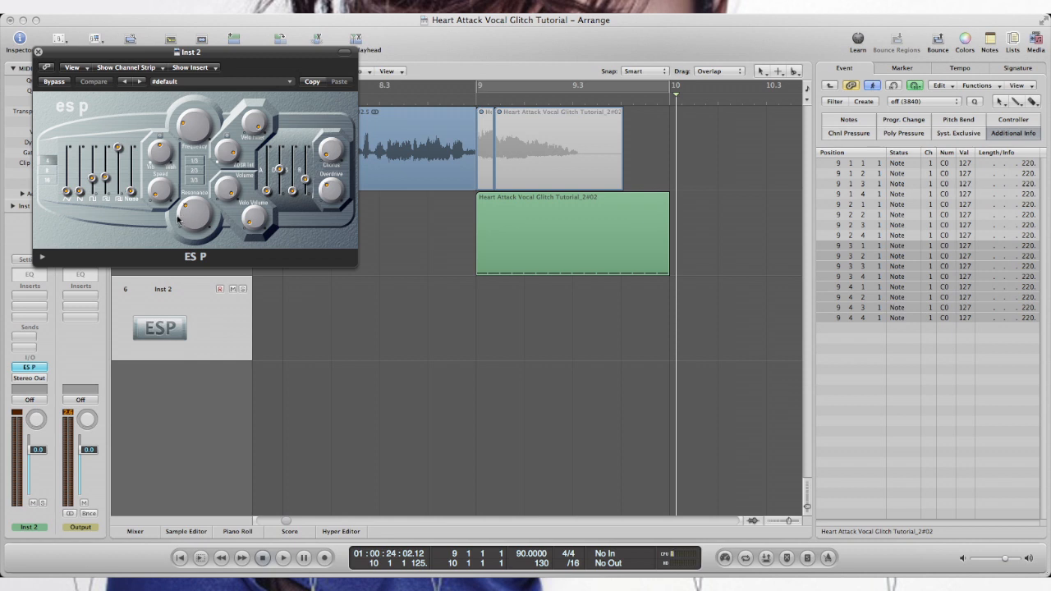
Turn down all ES P oscillator levels, raise only the noise level, and audition the sound with repeated C0 notes
{"action": "mouse_move", "coordinate": [119, 147]}
{"action": "left_mouse_down"}
{"action": "mouse_move", "coordinate": [119, 197]}
{"action": "mouse_move", "coordinate": [92, 201]}
{"action": "mouse_move", "coordinate": [134, 160]}
{"action": "left_mouse_up"}
{"action": "key", "text": "Caps_Lock"}
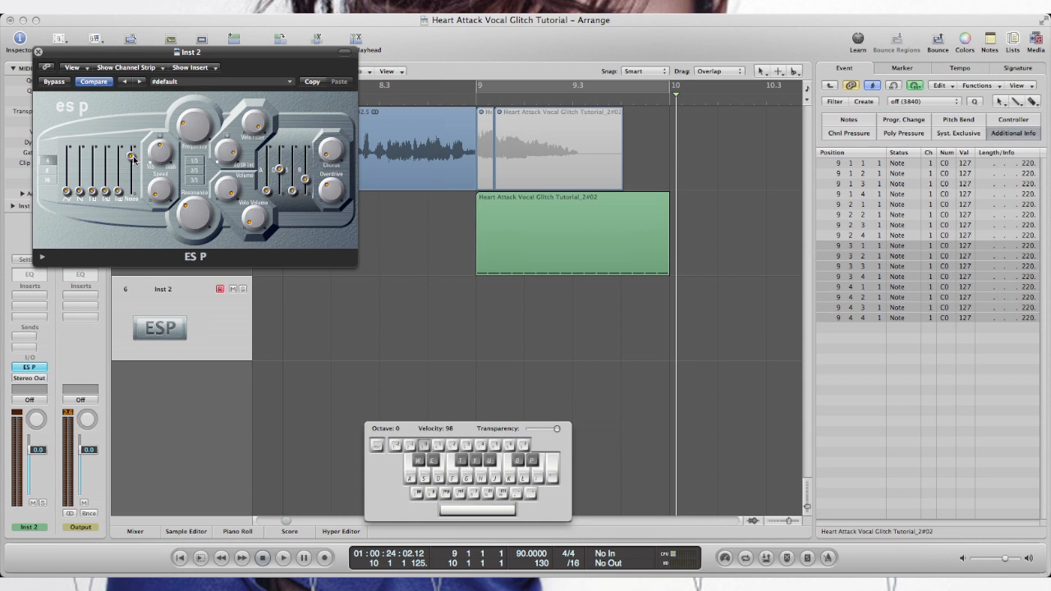
{"action": "key", "text": "a"}
{"action": "key", "text": "a"}
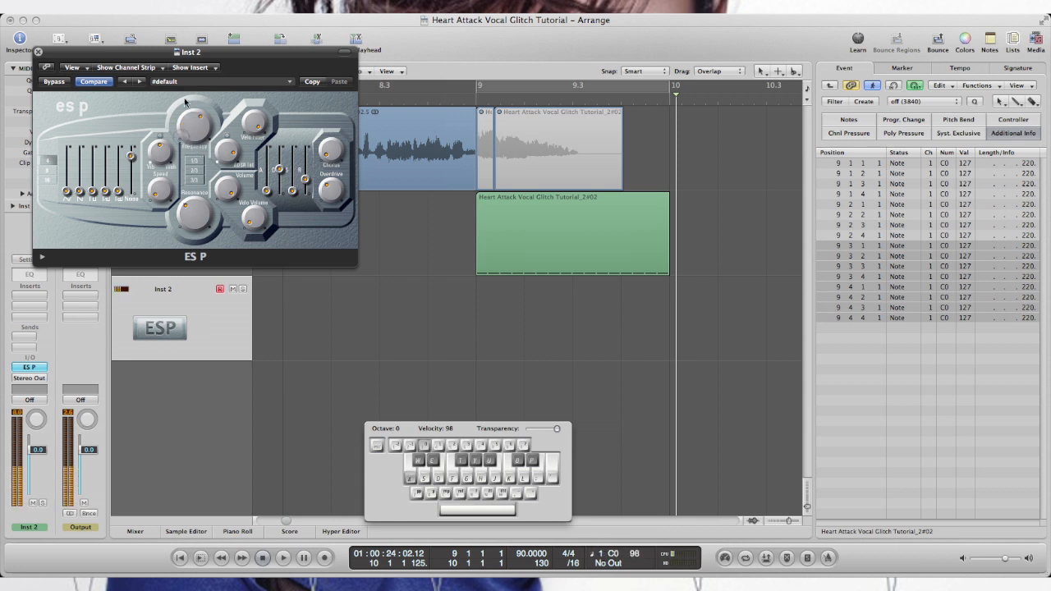
{"action": "key", "text": "a"}
{"action": "key", "text": "a"}
Raise the ES P envelope's attack, decay and sustain, shorten its release, audition it on C0, and blend in a little triangle wave
{"action": "left_click_drag", "start_coordinate": [266, 190], "coordinate": [307, 191]}
{"action": "key", "text": "a"}
{"action": "key", "text": "a"}
{"action": "key", "text": "a"}
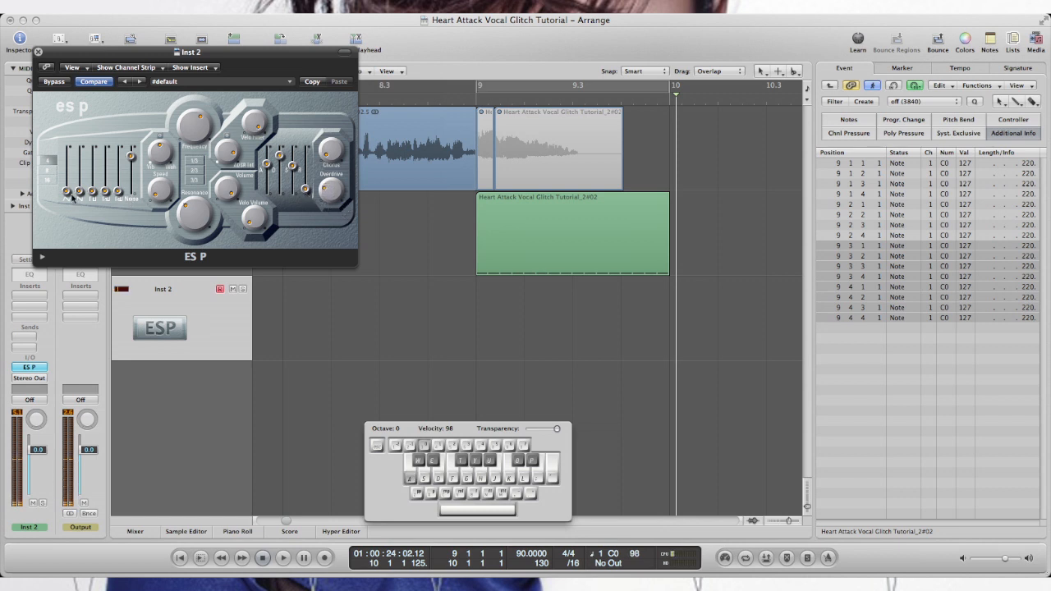
{"action": "left_click_drag", "start_coordinate": [67, 192], "coordinate": [67, 180]}
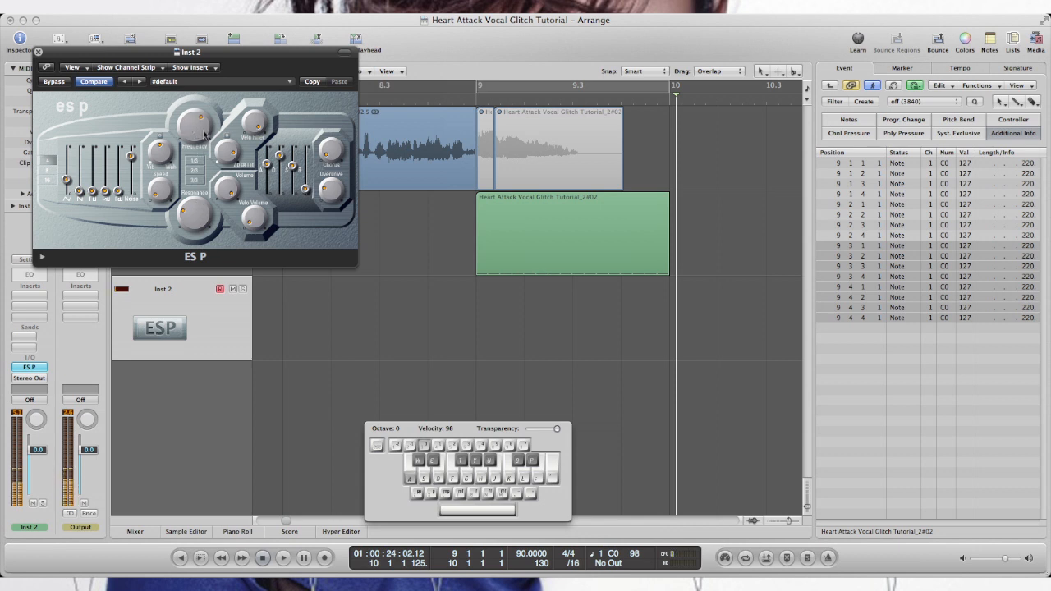
Try recording a sustained C0 note on the Inst 2 track from bar 9, and discard the take
{"action": "left_click", "coordinate": [475, 98]}
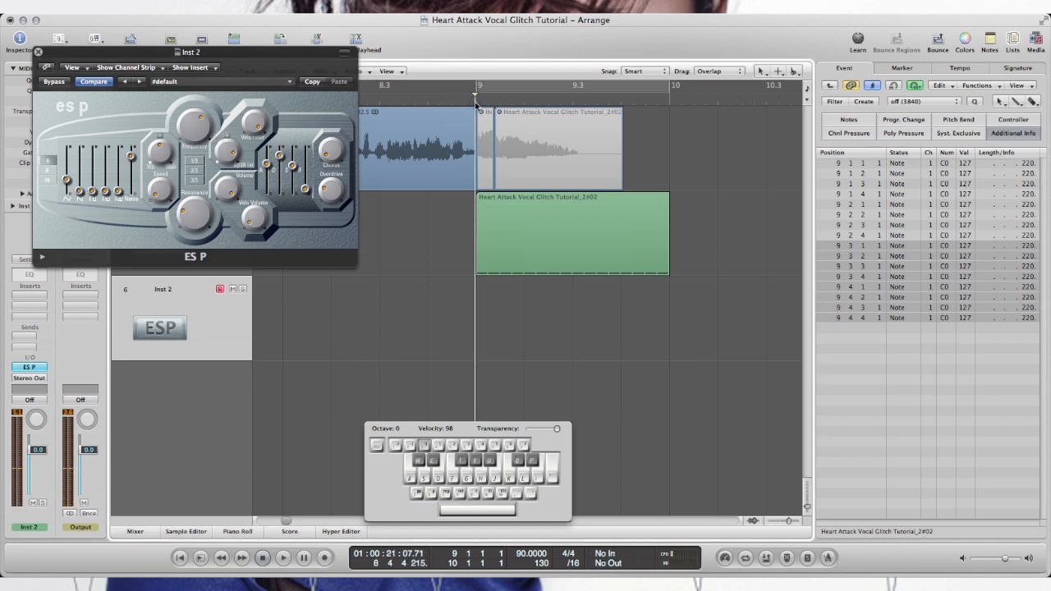
{"action": "key", "text": "r"}
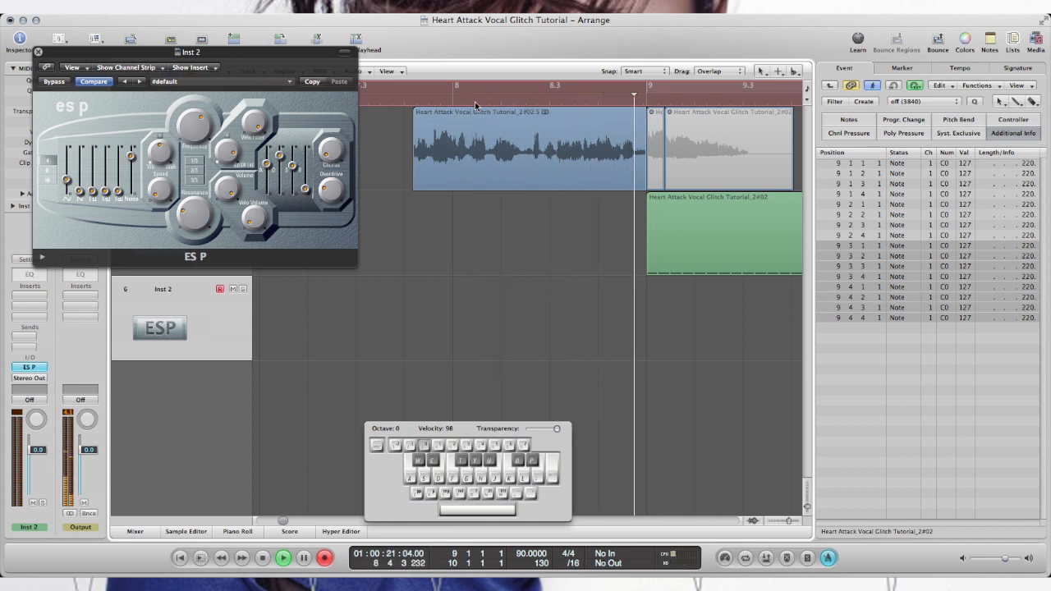
{"action": "key", "text": "a"}
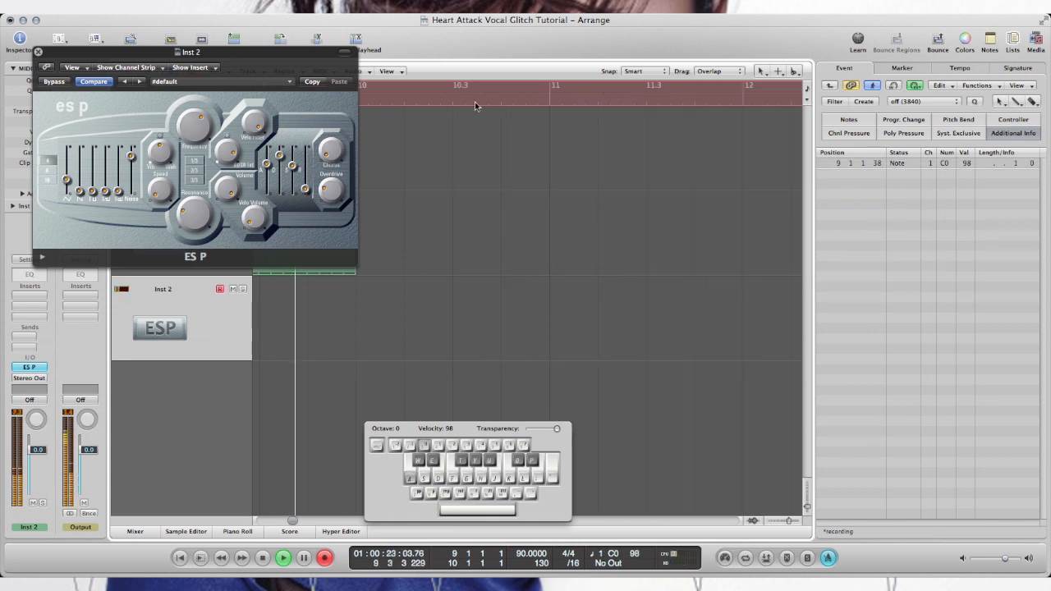
{"action": "key", "text": "space"}
{"action": "key", "text": "Delete"}
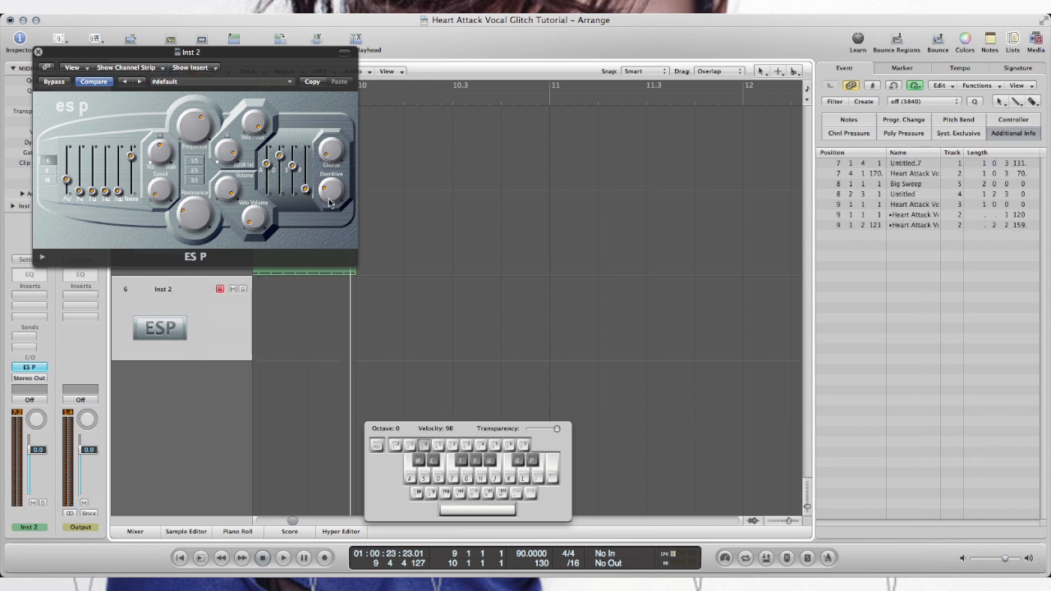
Raise the attack, decay and sustain sliders of the ES P envelope a little further
{"action": "scroll", "coordinate": [426, 295], "scroll_direction": "left", "scroll_amount": 4}
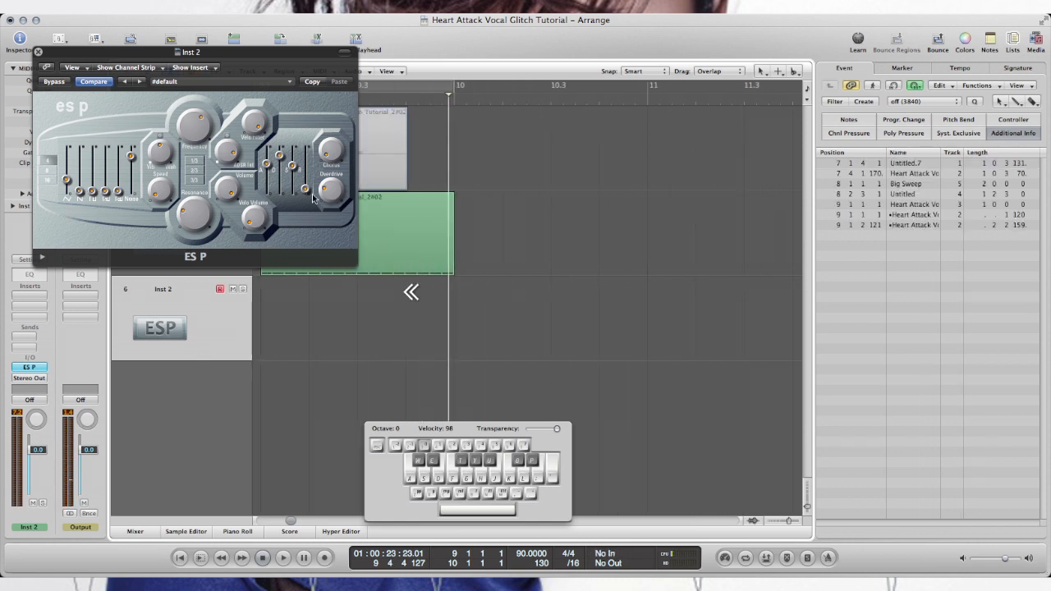
{"action": "left_click_drag", "start_coordinate": [266, 165], "coordinate": [295, 160]}
{"action": "scroll", "coordinate": [389, 171], "scroll_direction": "left", "scroll_amount": 5}
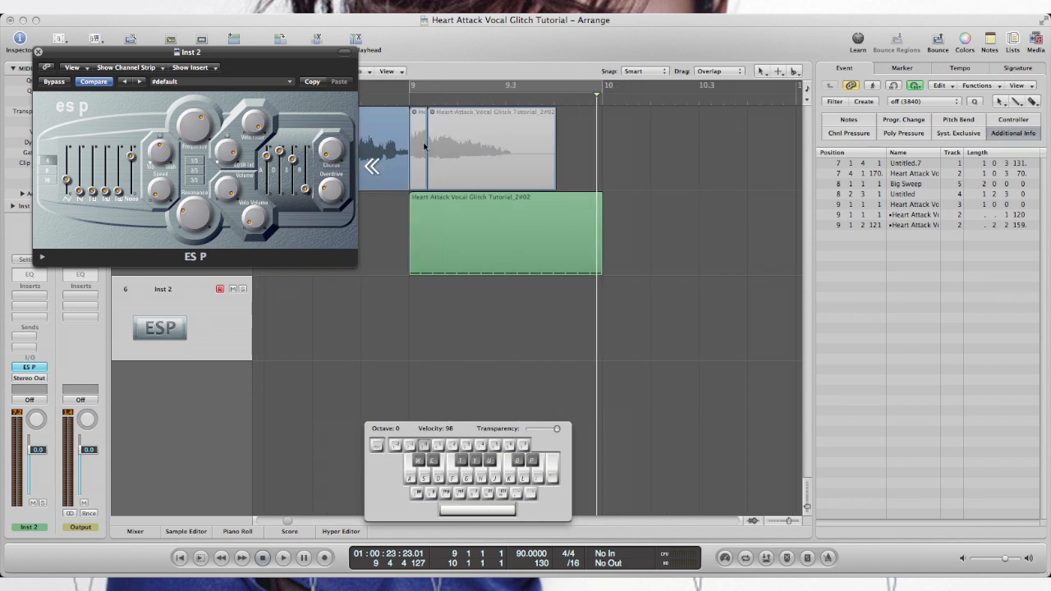
Record a sustained C0 note on the Inst 2 track from bar 9 to just past bar 10 and hide the on-screen keyboard
{"action": "left_click", "coordinate": [410, 98]}
{"action": "scroll", "coordinate": [410, 106], "scroll_direction": "left", "scroll_amount": 2}
{"action": "key", "text": "r"}
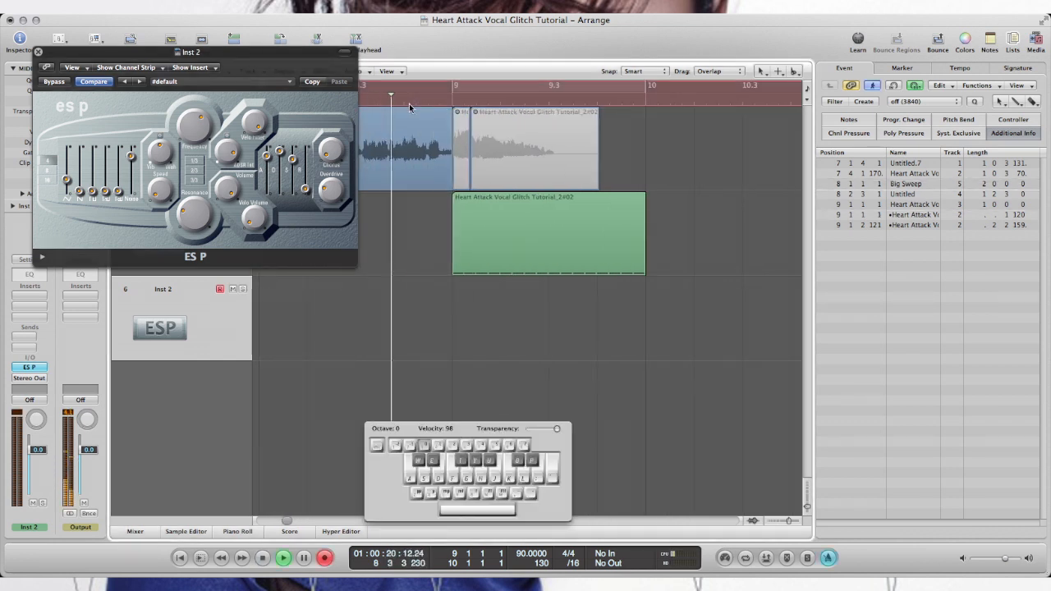
{"action": "key", "text": "a"}
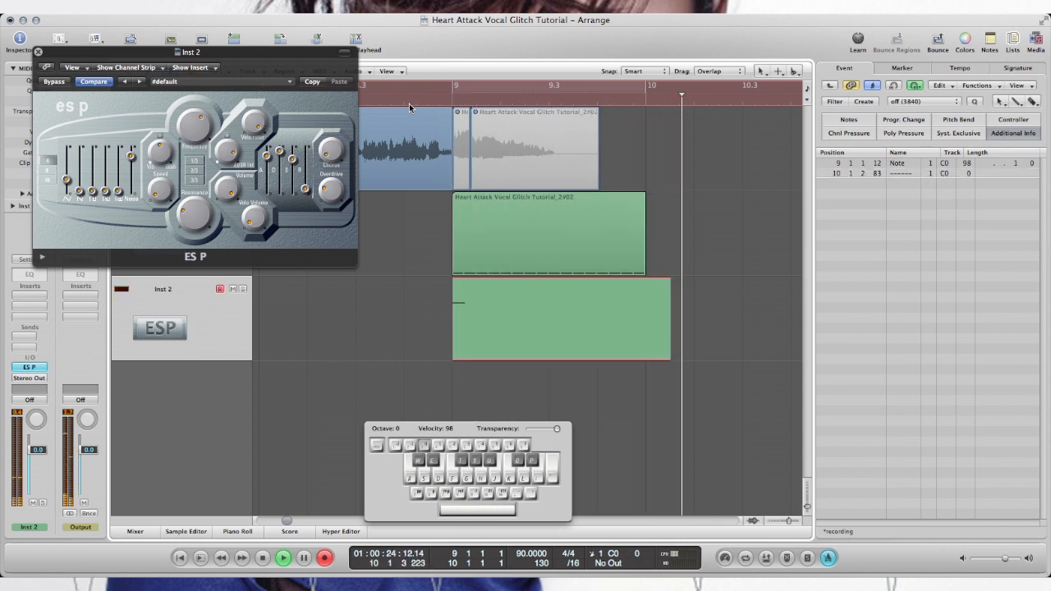
{"action": "key", "text": "space"}
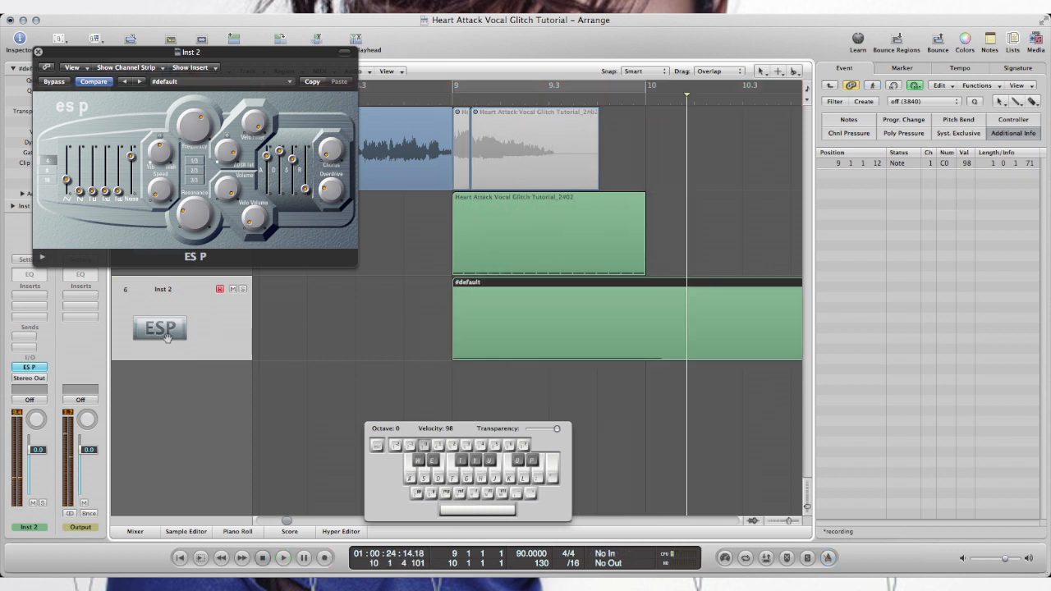
{"action": "key", "text": "super+k"}
Automate the Inst 2 volume from -30.8 dB just before bar 9 to 0.0 dB at bar 10, and close the ES P window
{"action": "key", "text": "a"}
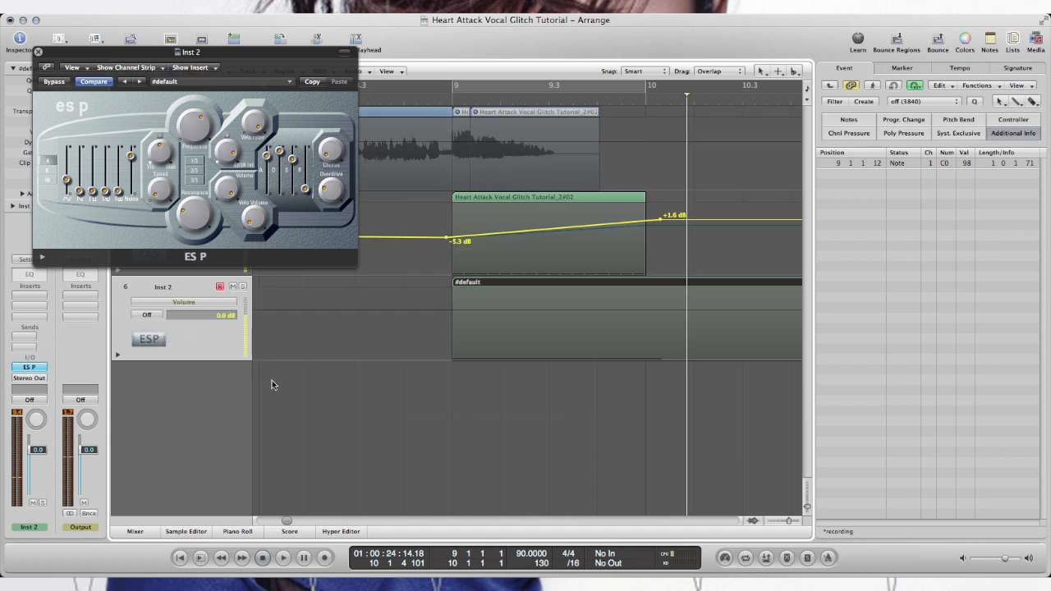
{"action": "left_click", "coordinate": [645, 315]}
{"action": "left_click", "coordinate": [435, 310]}
{"action": "left_click_drag", "start_coordinate": [435, 310], "coordinate": [435, 350]}
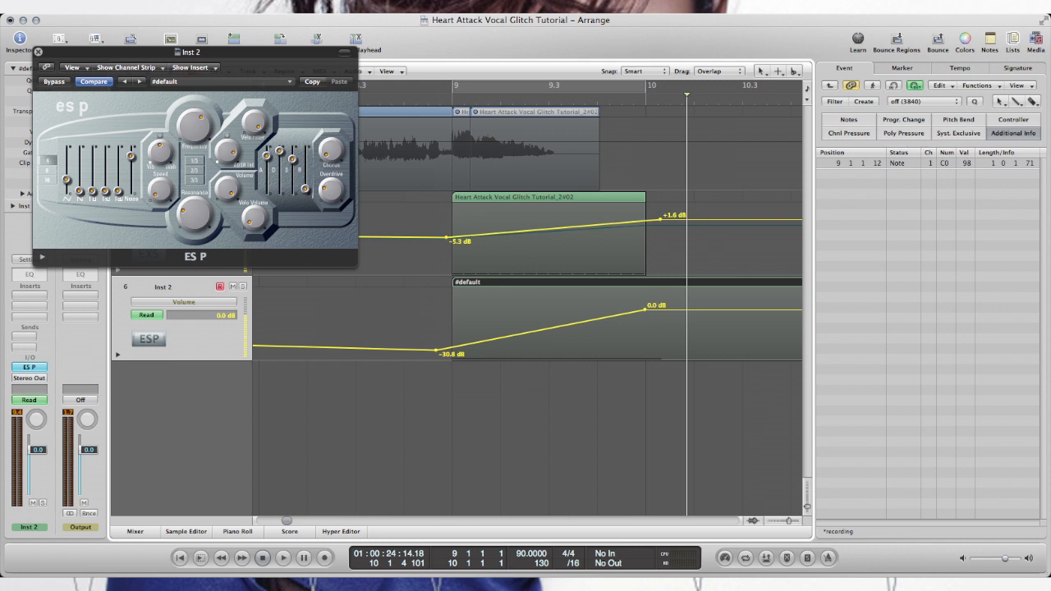
{"action": "left_click", "coordinate": [38, 52]}
{"action": "scroll", "coordinate": [254, 97], "scroll_direction": "left", "scroll_amount": 2}
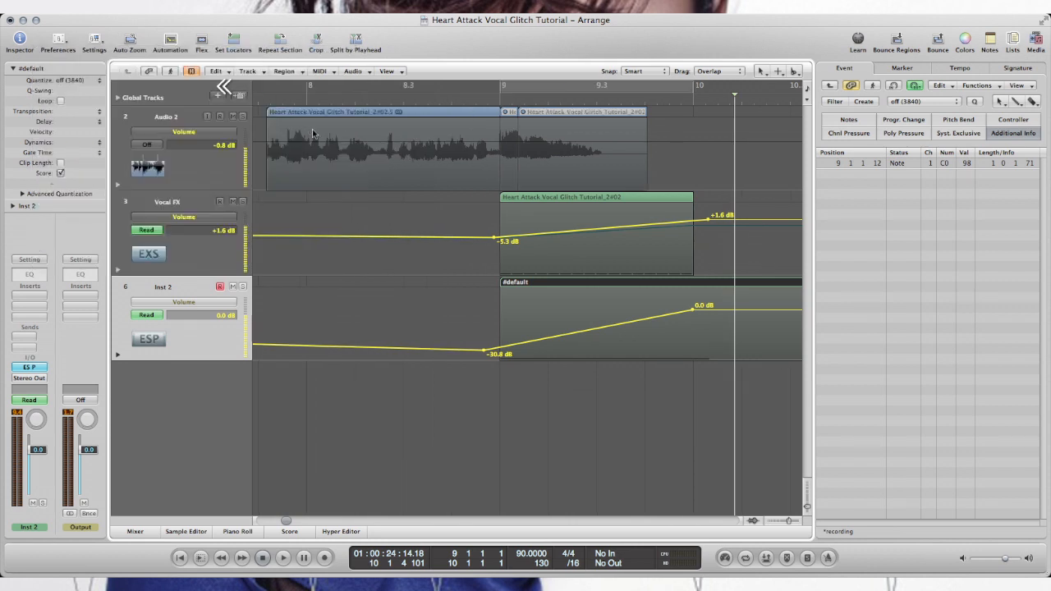
Hide the automation and play from shortly after bar 8 to hear the noise sweep with the vocal glitch
{"action": "key", "text": "a"}
{"action": "double_click", "coordinate": [342, 100]}
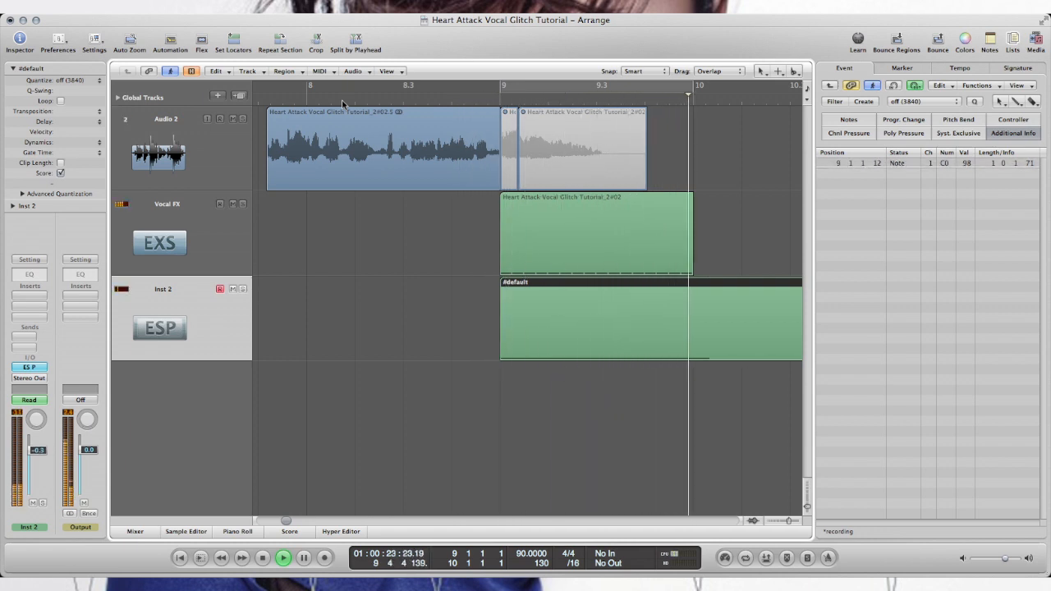
{"action": "key", "text": "space"}
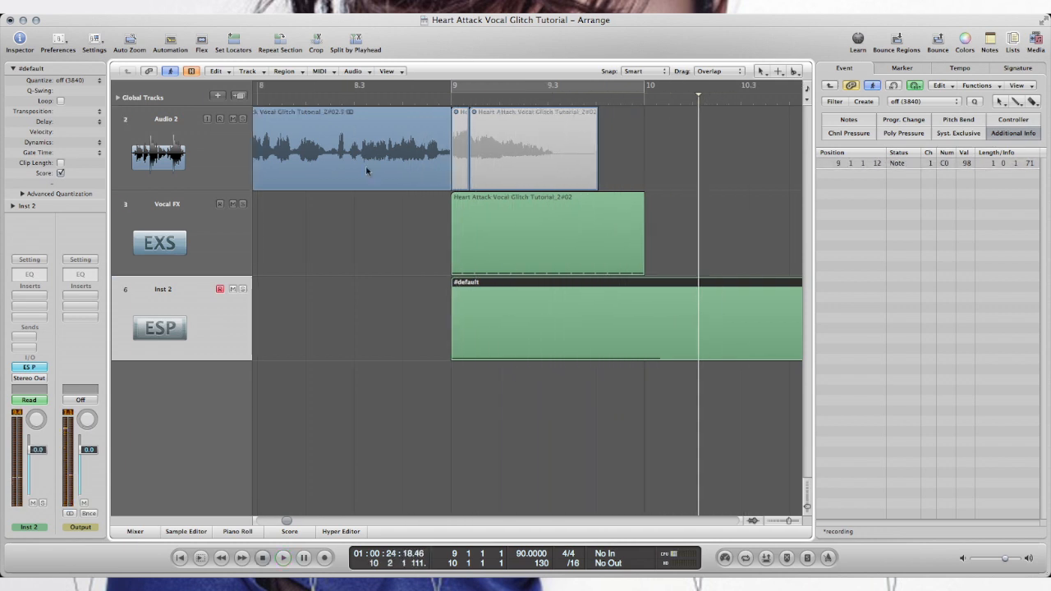
Raise the starting point of the Inst 2 volume ramp to -10.3 dB, play it from shortly before bar 9, and hide the automation
{"action": "key", "text": "a"}
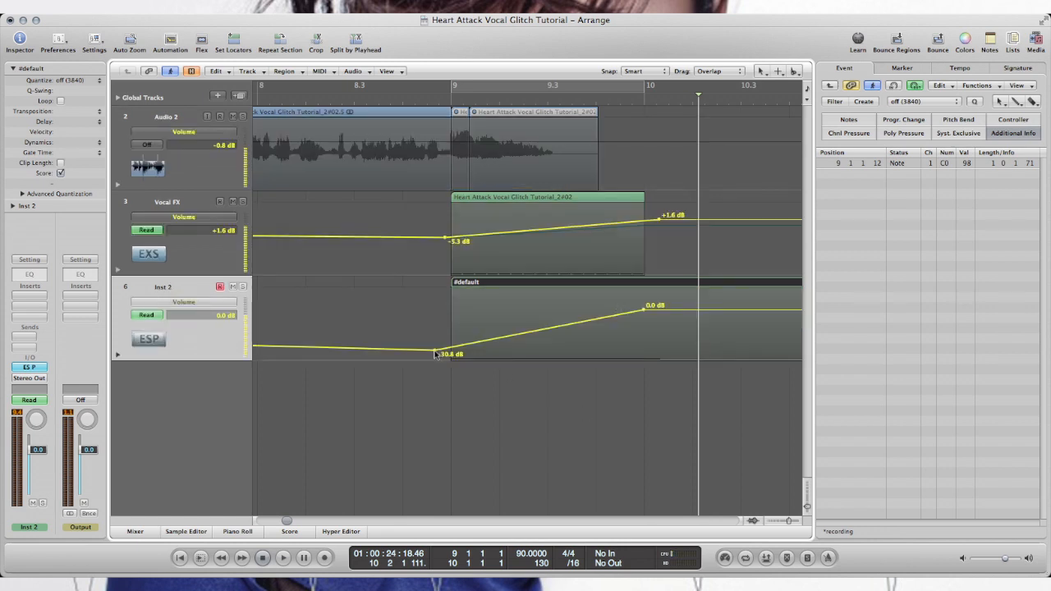
{"action": "left_click_drag", "start_coordinate": [435, 354], "coordinate": [435, 332]}
{"action": "left_click", "coordinate": [403, 97]}
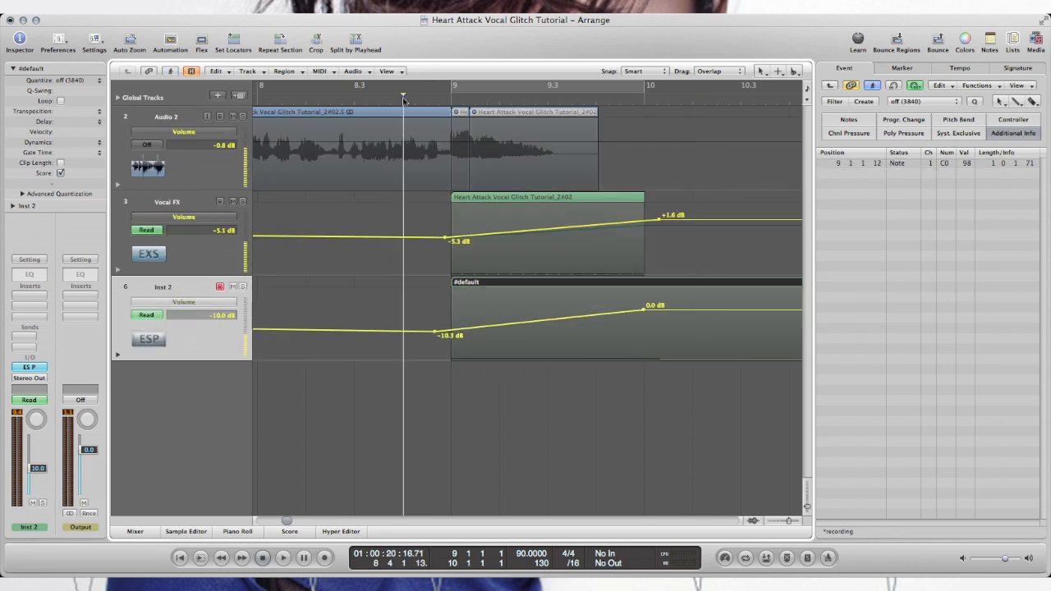
{"action": "key", "text": "space"}
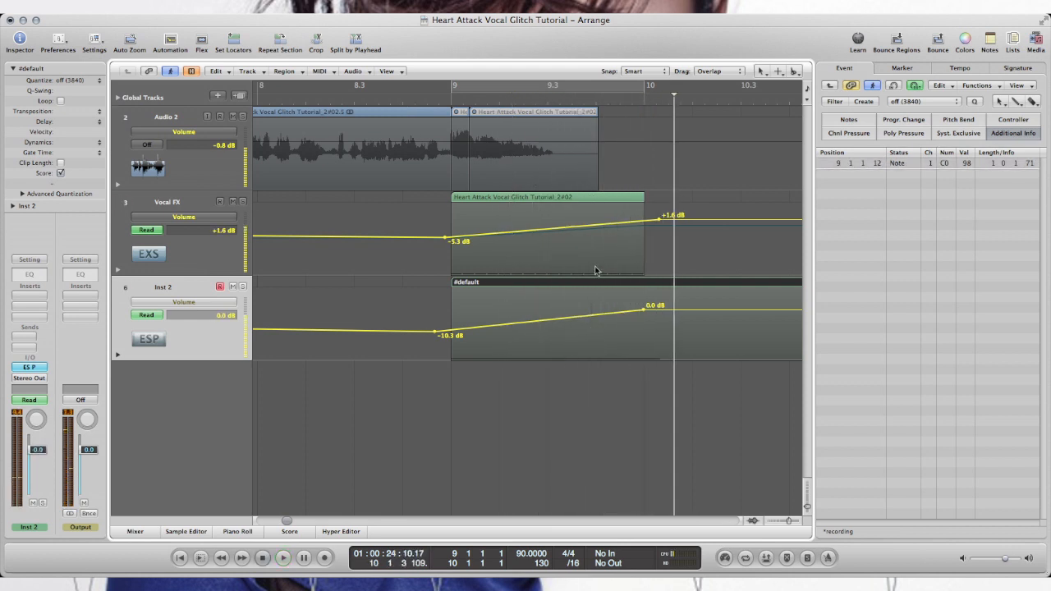
{"action": "key", "text": "a"}
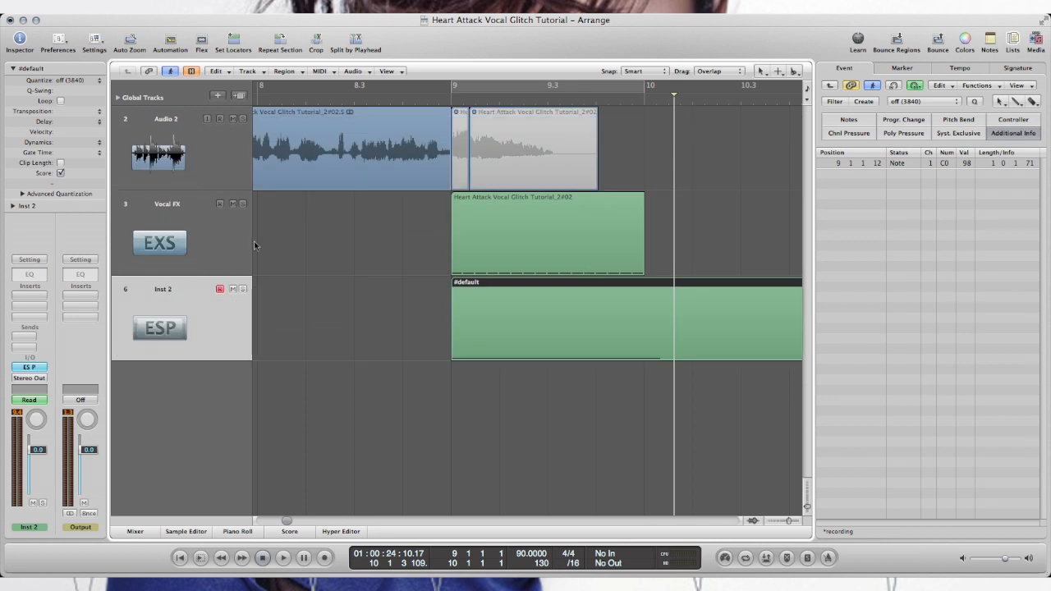
Insert the Echo delay plug-in on the Vocal FX track, in the insert slot after AUPitch
{"action": "left_click", "coordinate": [219, 244]}
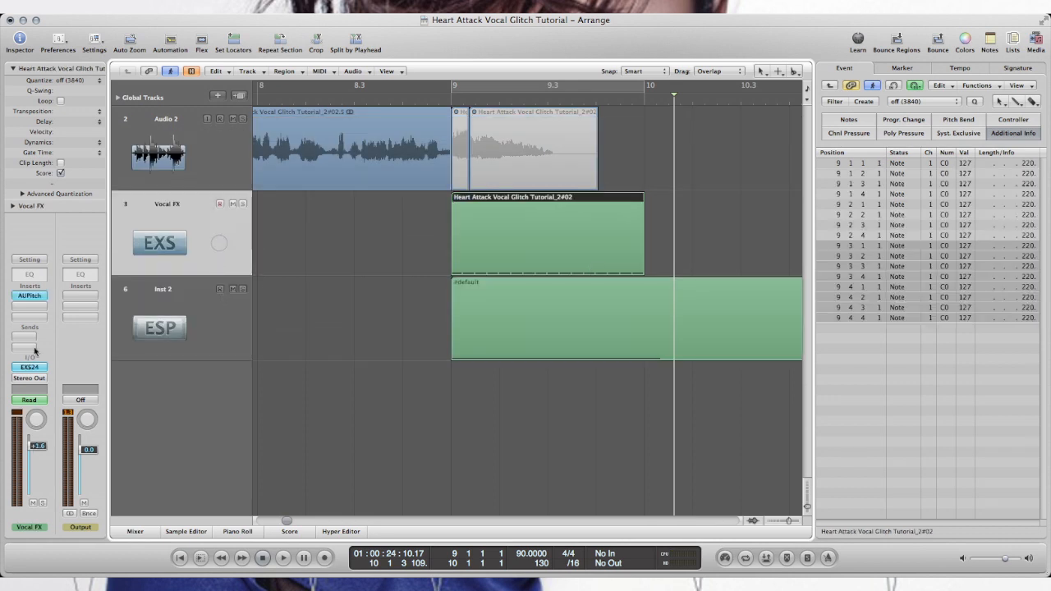
{"action": "left_click", "coordinate": [32, 306]}
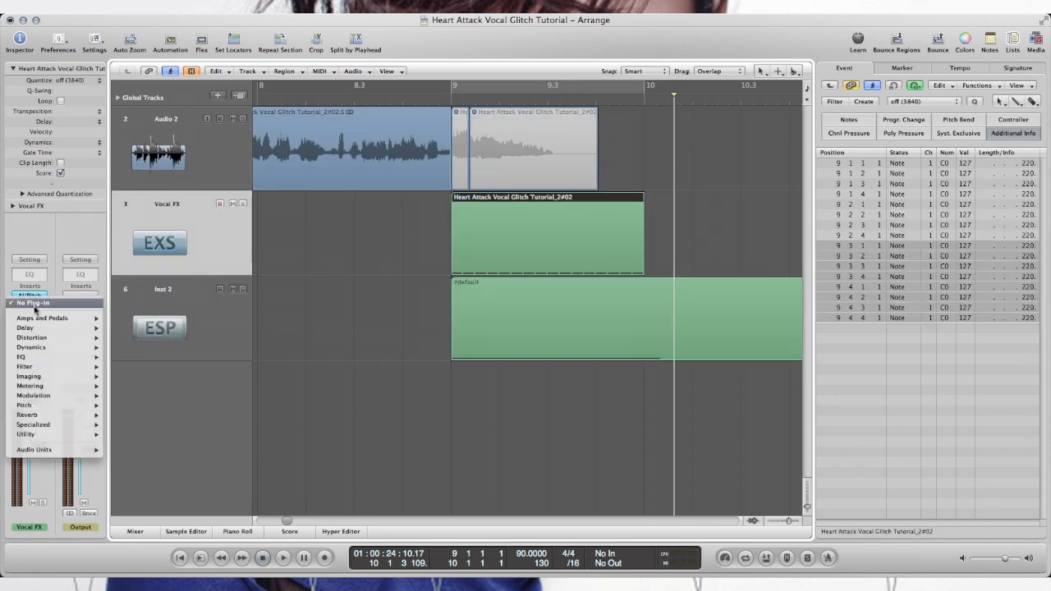
{"action": "mouse_move", "coordinate": [27, 327]}
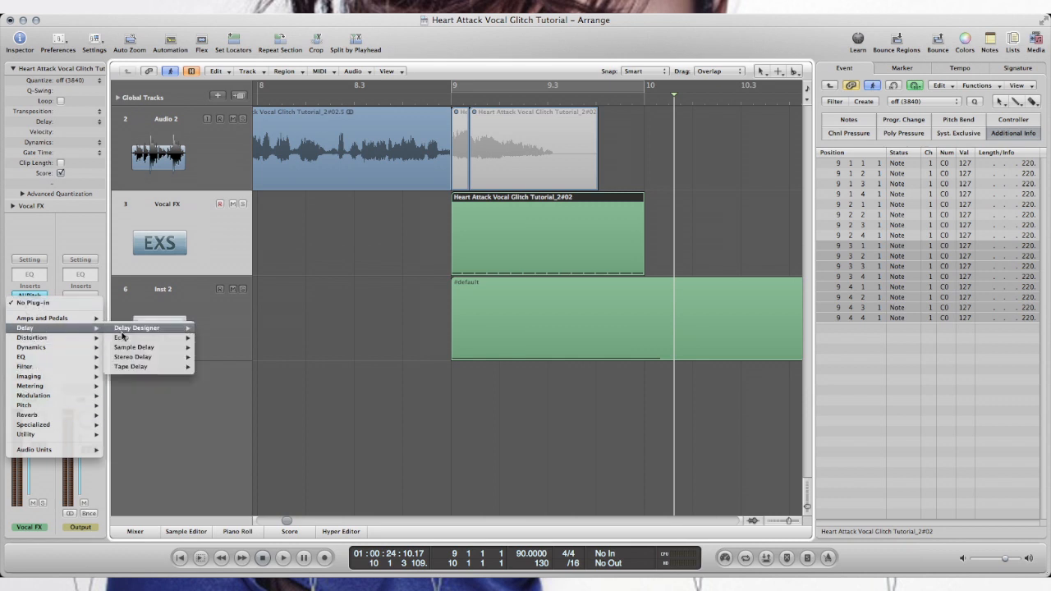
{"action": "left_click", "coordinate": [213, 337]}
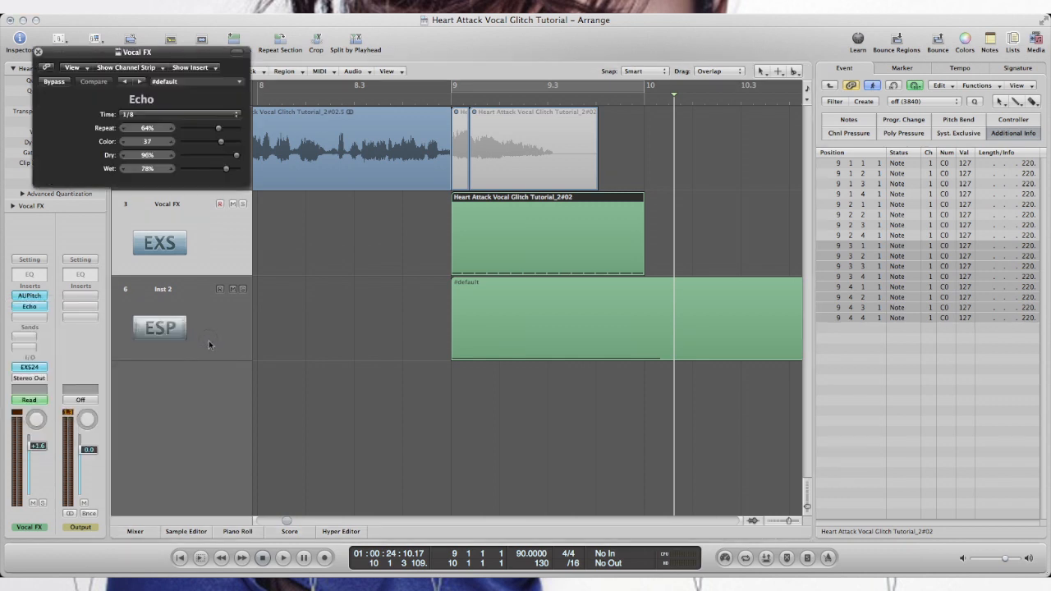
Set the Vocal FX Echo time to dotted 1/8 and lower its wet level to 8%
{"action": "left_click", "coordinate": [159, 115]}
{"action": "left_click", "coordinate": [130, 143]}
{"action": "left_click", "coordinate": [192, 170]}
{"action": "left_click_drag", "start_coordinate": [188, 174], "coordinate": [179, 177]}
Play the arrangement twice from shortly after 8.3 to just past bar 10 to hear the echo on the vocal glitch
{"action": "left_click", "coordinate": [380, 100]}
{"action": "key", "text": "space"}
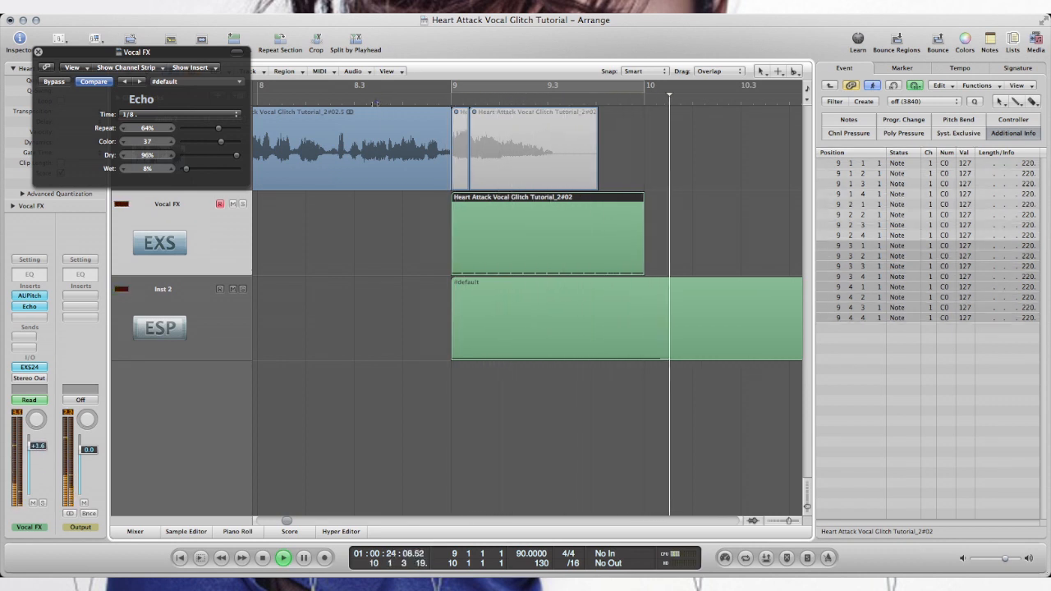
{"action": "left_click", "coordinate": [376, 101]}
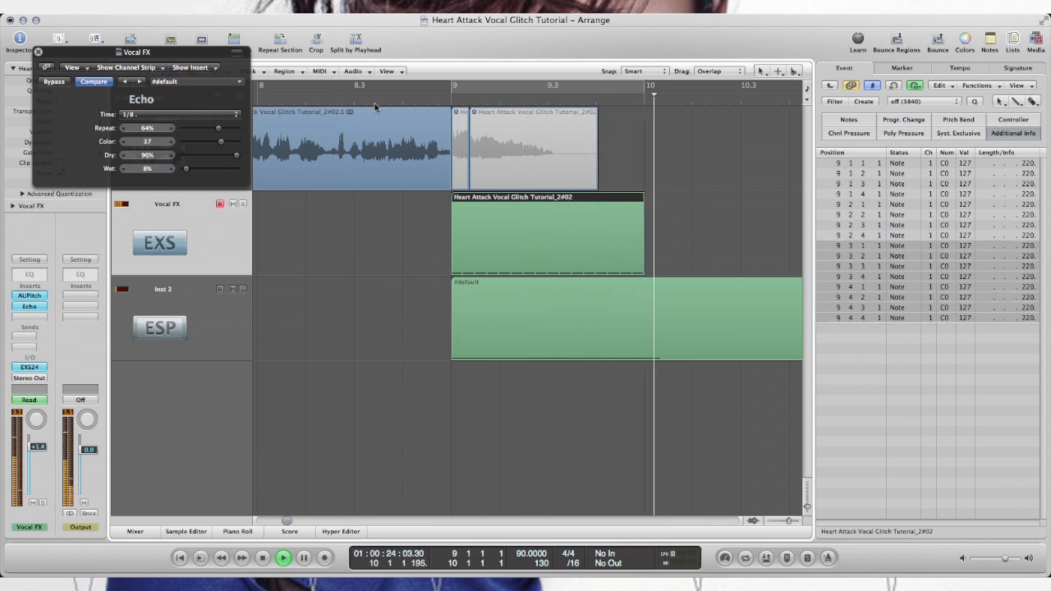
{"action": "key", "text": "space"}
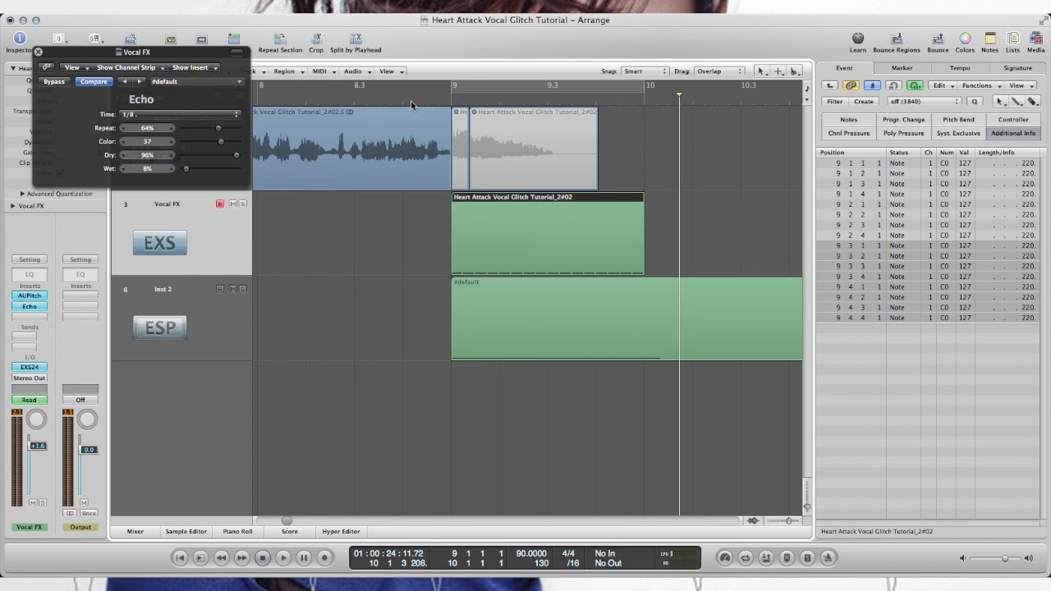
Open the Vocal FX region in the Piano Roll and play its notes from about 8.4 until shortly before bar 10
{"action": "left_click", "coordinate": [412, 103]}
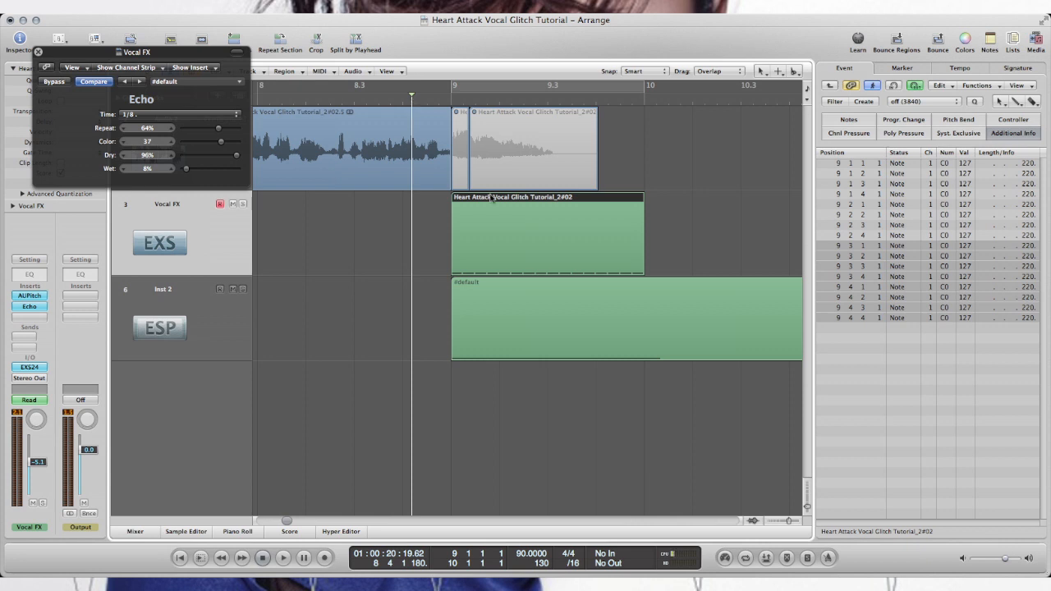
{"action": "double_click", "coordinate": [522, 246]}
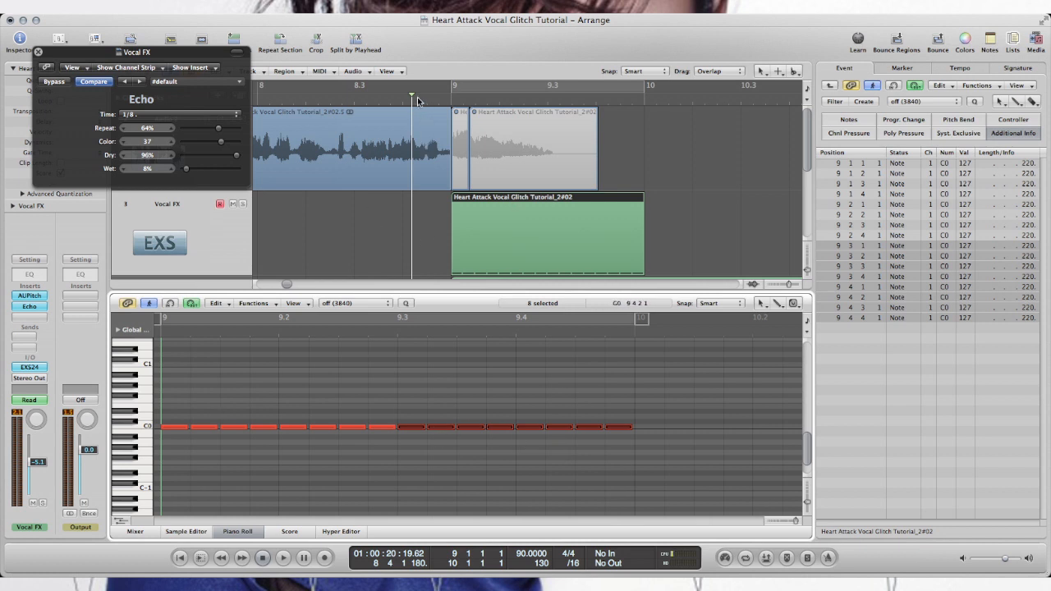
{"action": "key", "text": "space"}
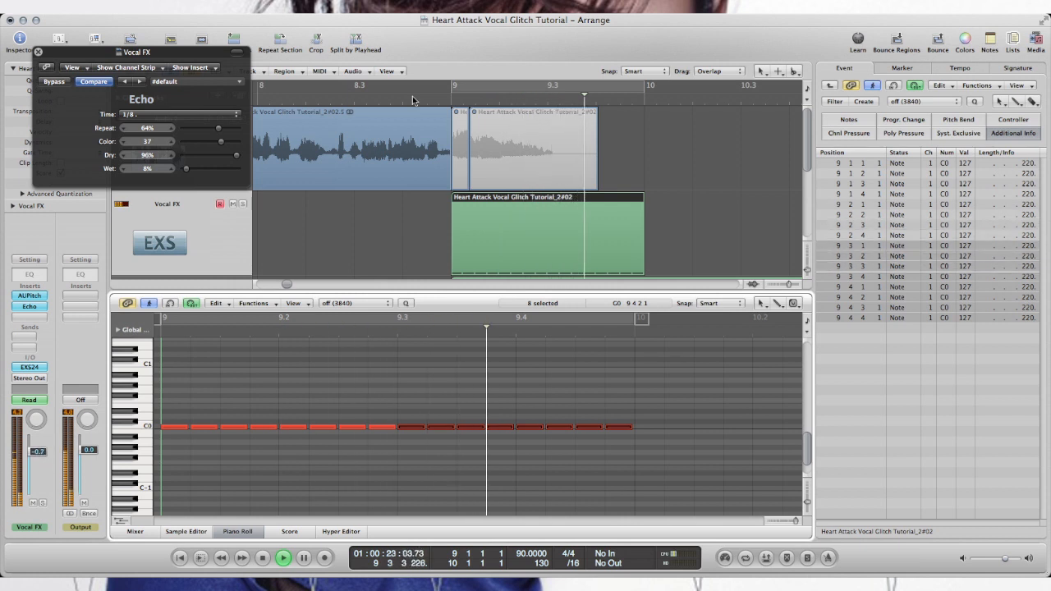
{"action": "key", "text": "space"}
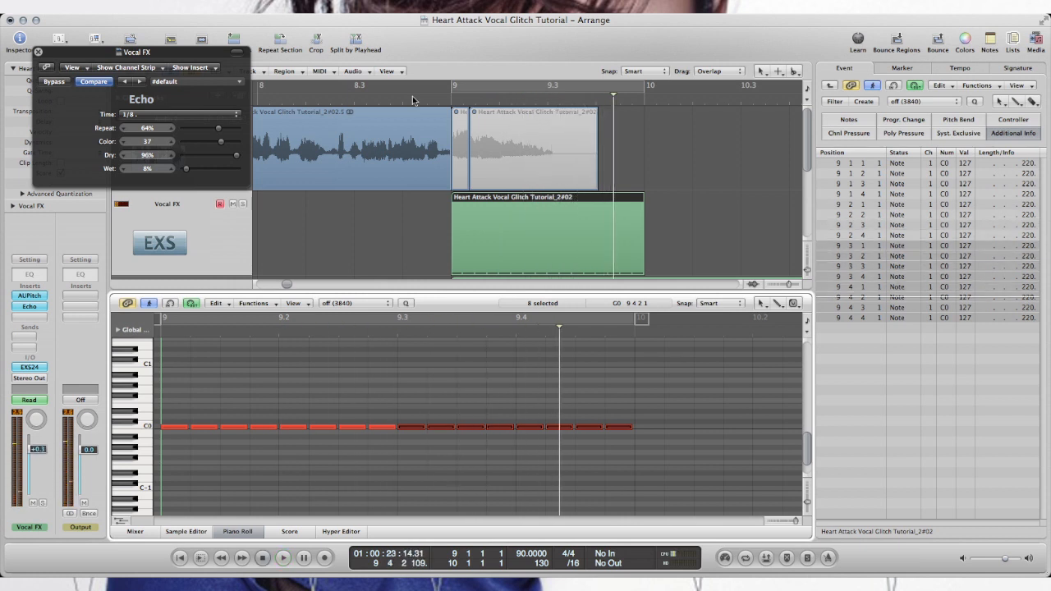